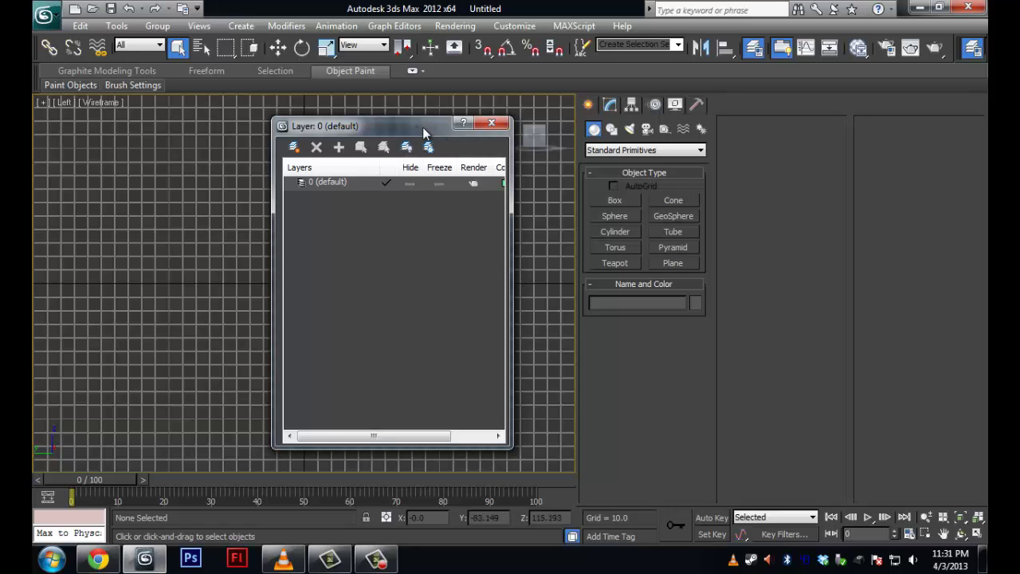
Step: Drag the Layer: 0 (default) window off the viewport to the command panel on the right
drag(421, 125, 421, 146)
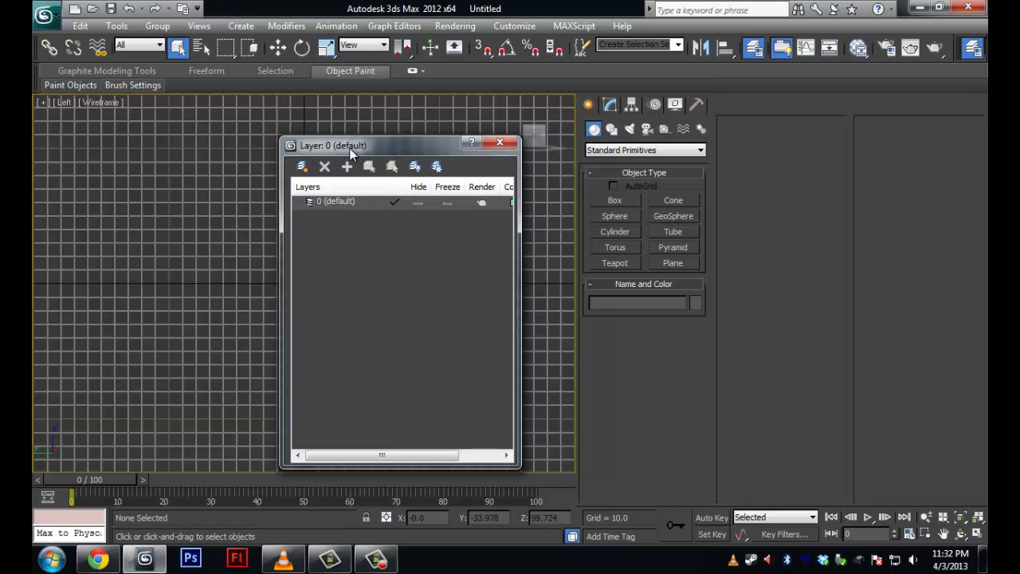
drag(398, 152, 837, 115)
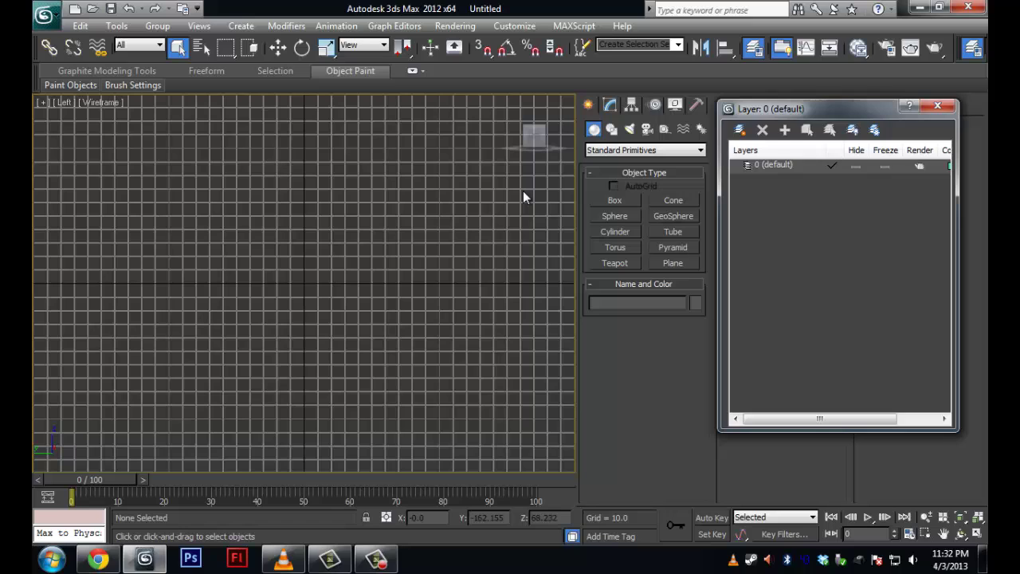
Step: Reset 3ds Max to a blank scene without saving the current changes
click(44, 15)
click(88, 89)
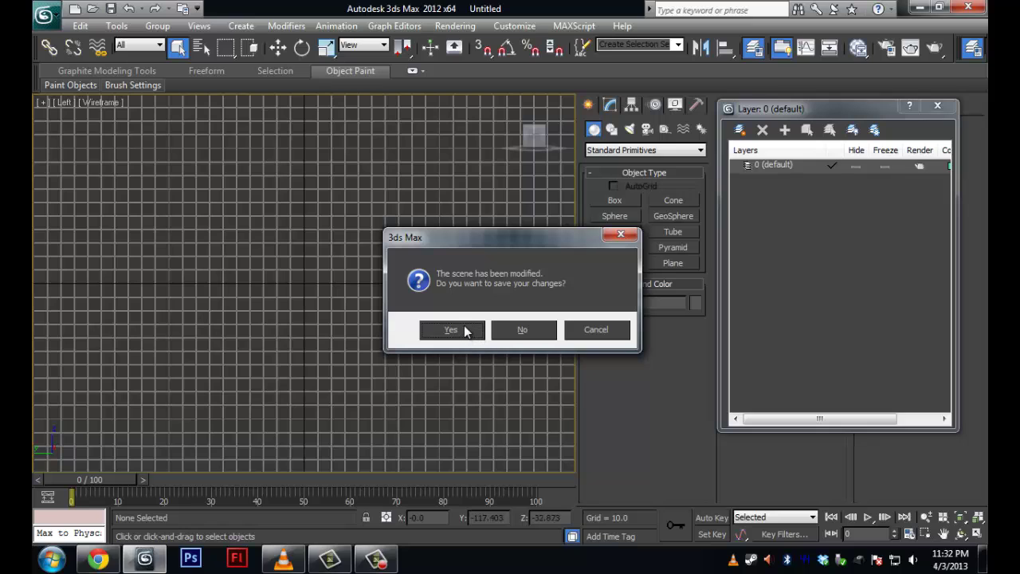
click(522, 330)
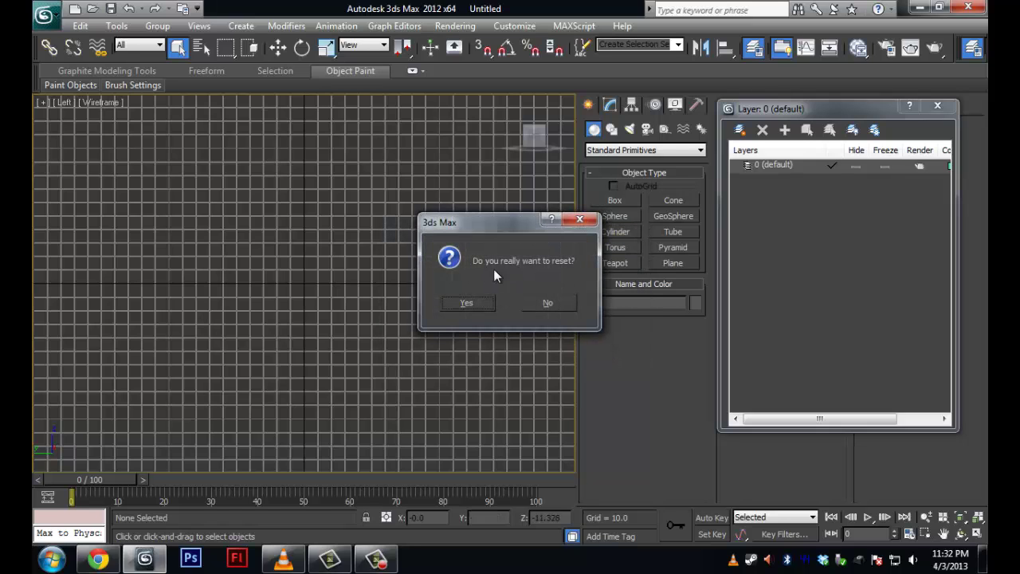
click(468, 303)
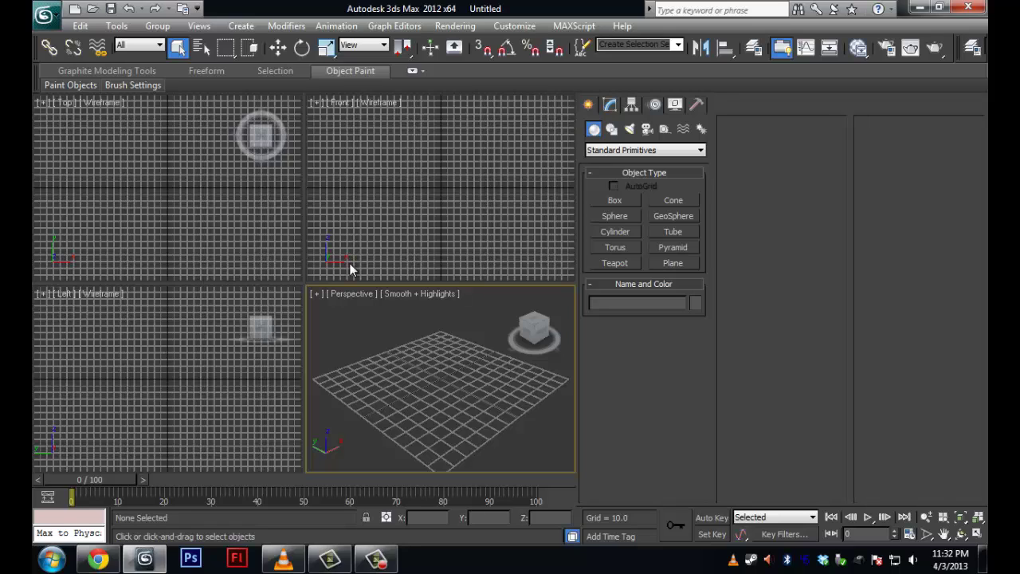
Step: Maximize the Left viewport to fill the viewport area
click(202, 330)
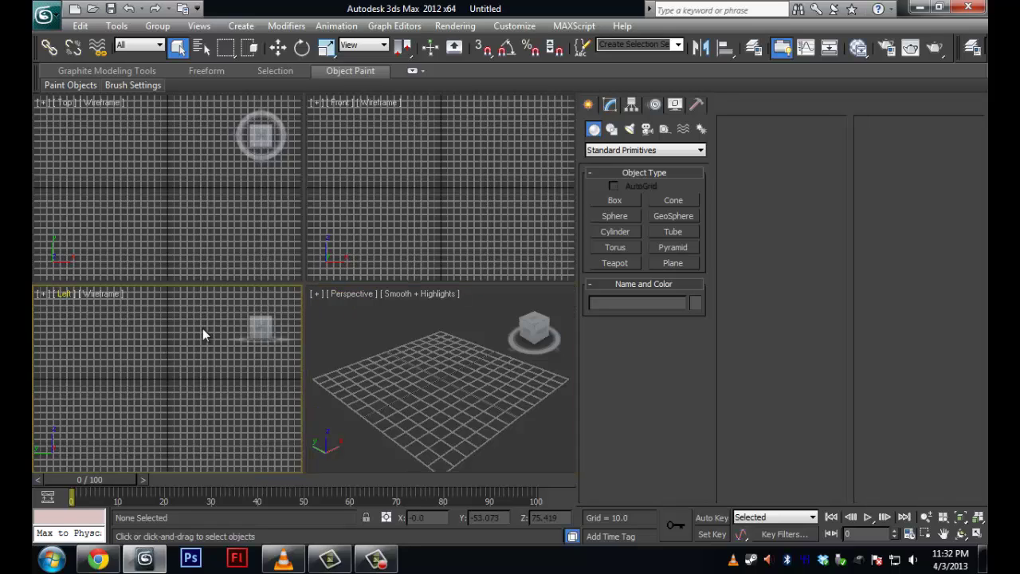
key(alt+w)
key(space)
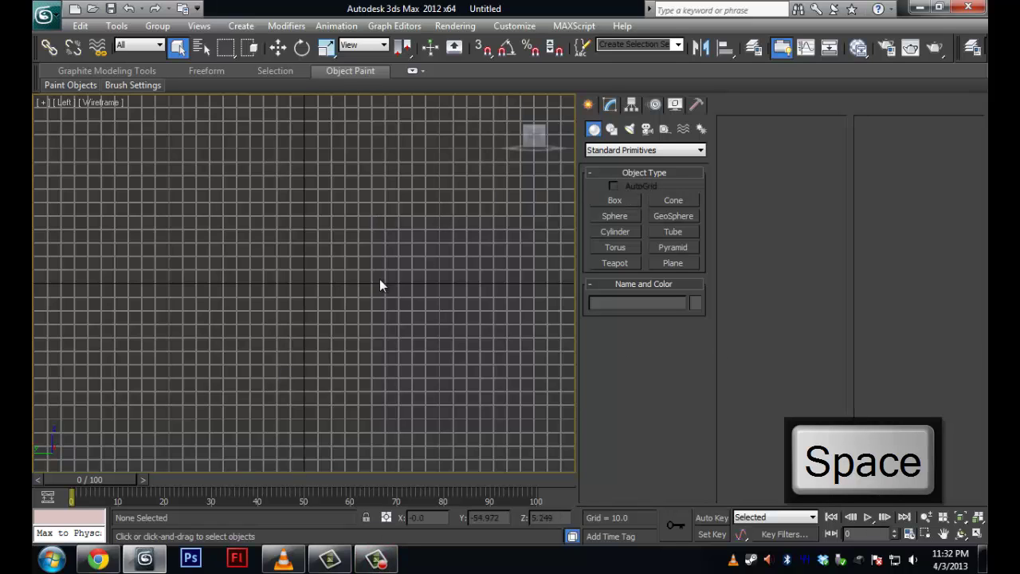
Step: Browse to Documents (D:) > Projects > Breifcase > Walther PPK and open walther.jpg
key(super+e)
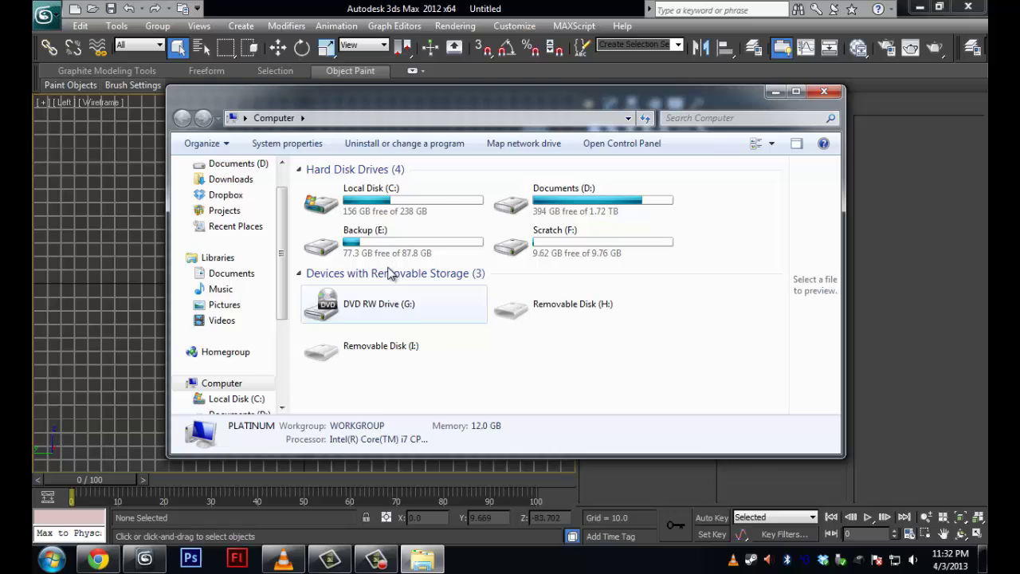
double_click(498, 203)
click(339, 287)
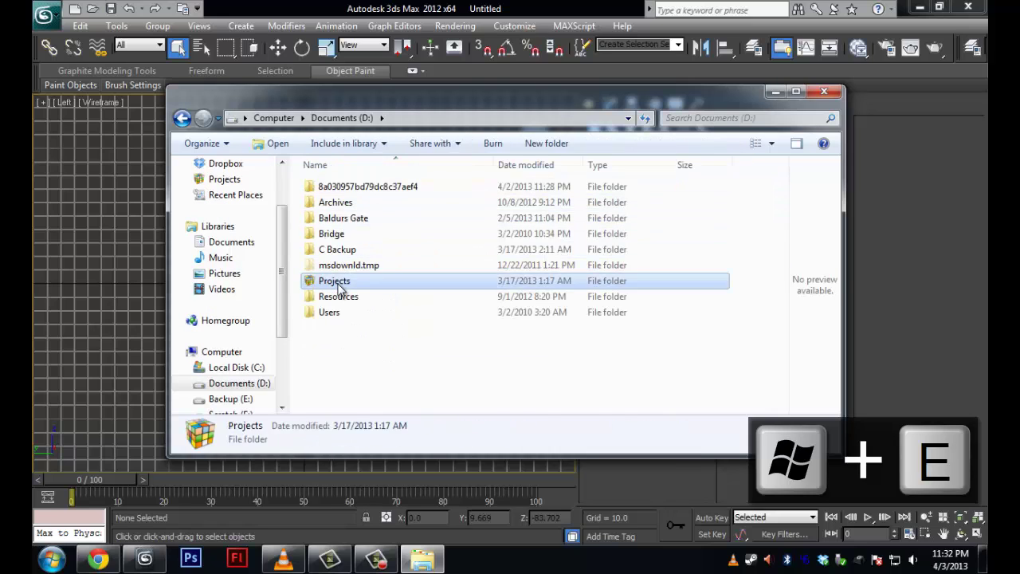
double_click(339, 287)
double_click(347, 202)
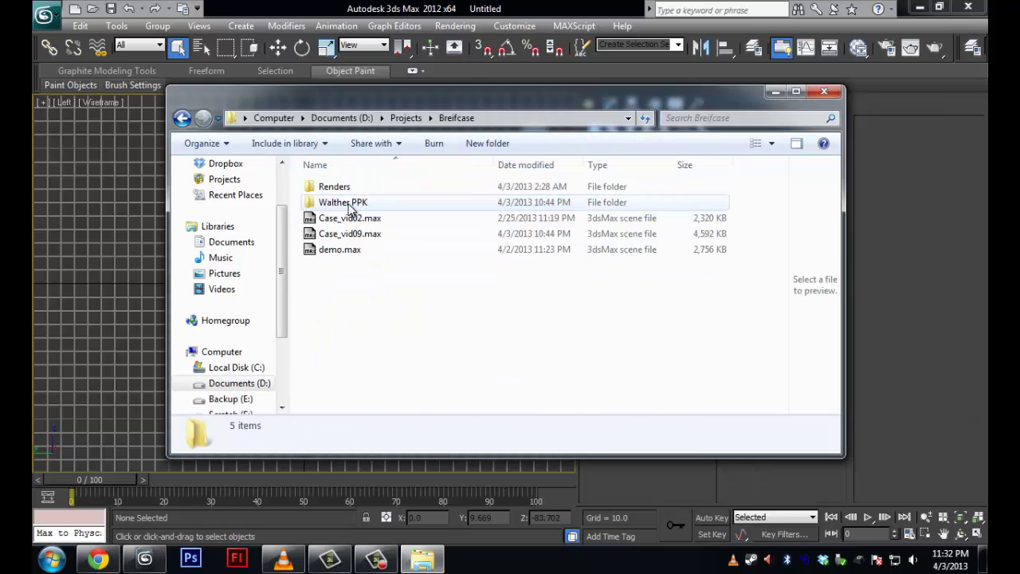
double_click(352, 205)
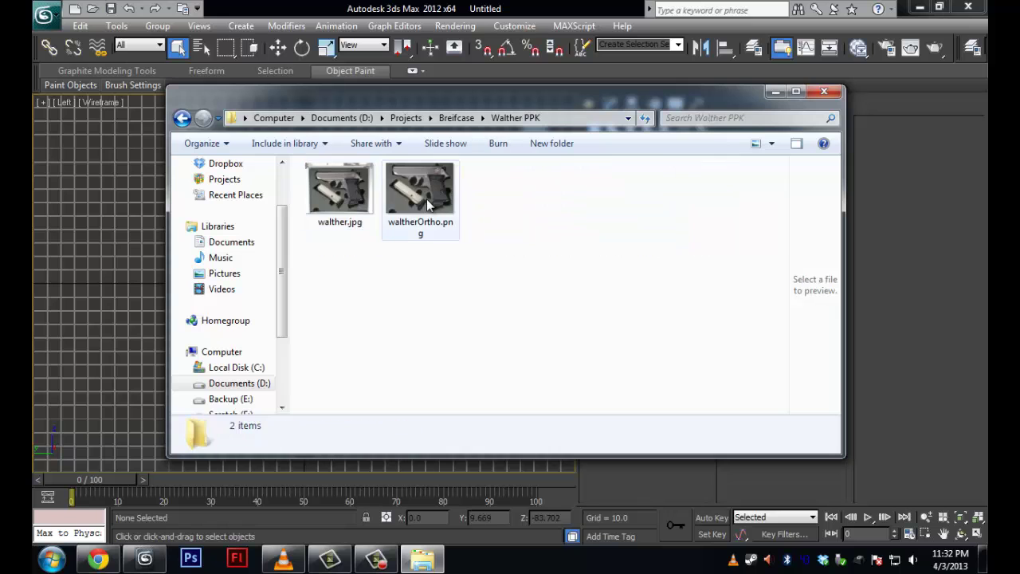
click(343, 195)
double_click(349, 199)
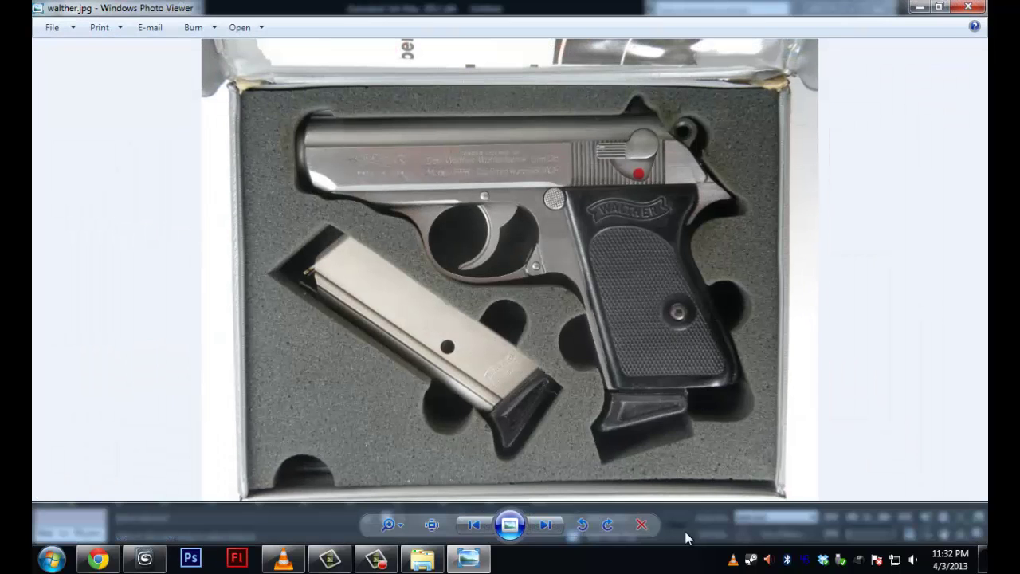
Step: View waltherOrtho.png, then close Photo Viewer and Explorer without printing
click(545, 524)
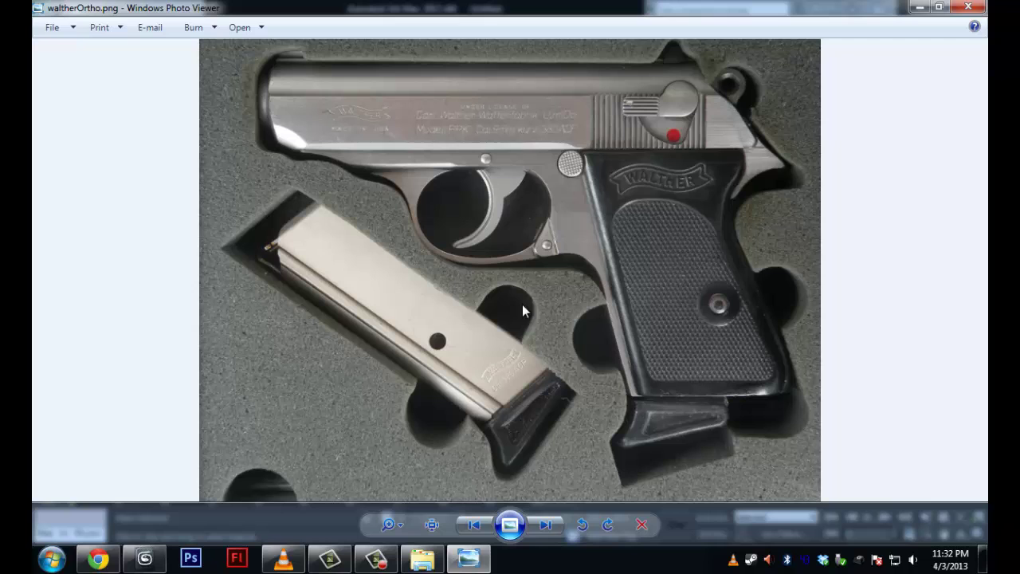
click(969, 7)
click(407, 143)
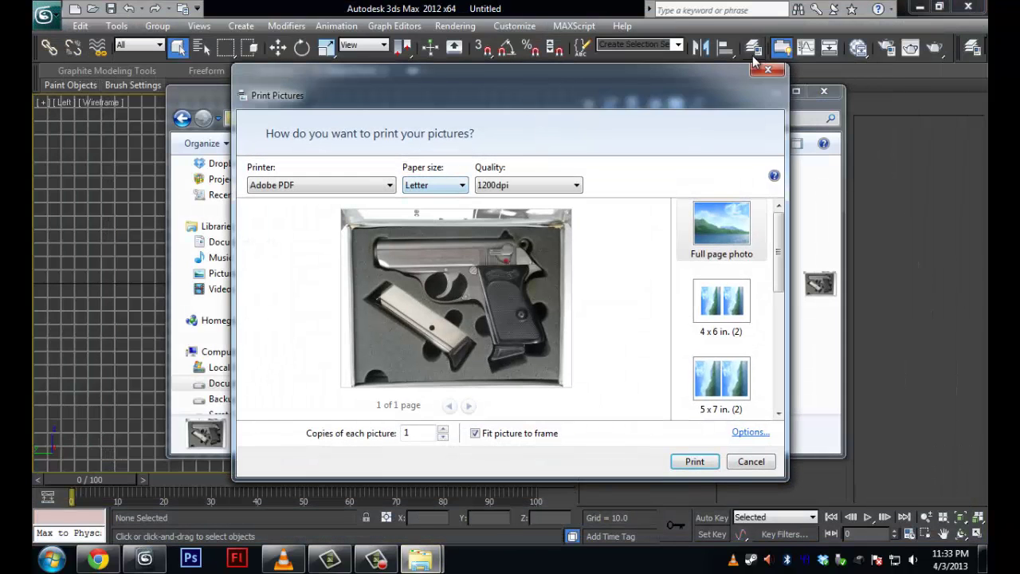
click(770, 93)
click(423, 212)
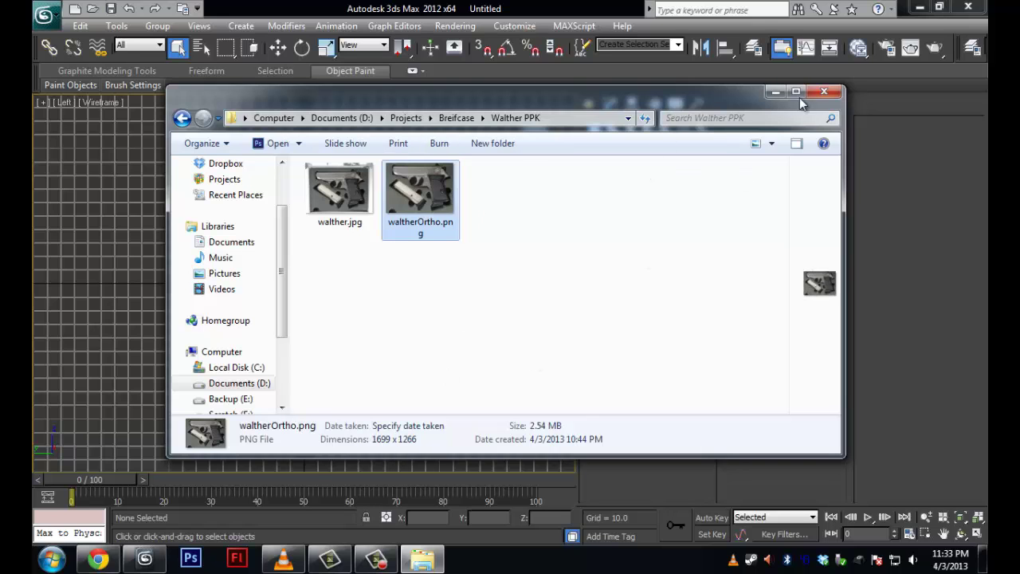
click(824, 92)
Step: Draw a plane in the Left view and set Width 169.9 and Length 126.6
click(674, 263)
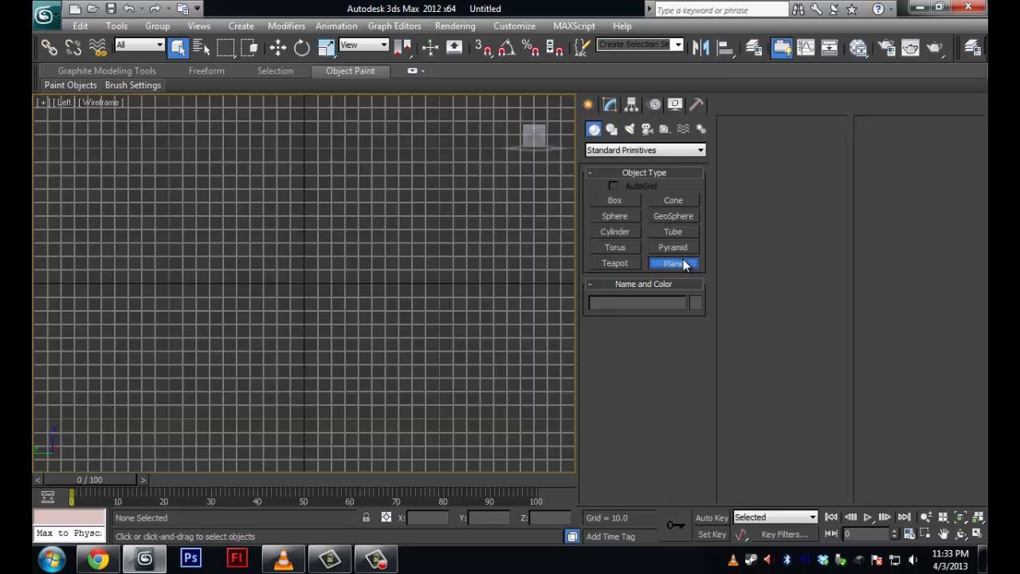
drag(140, 162, 505, 435)
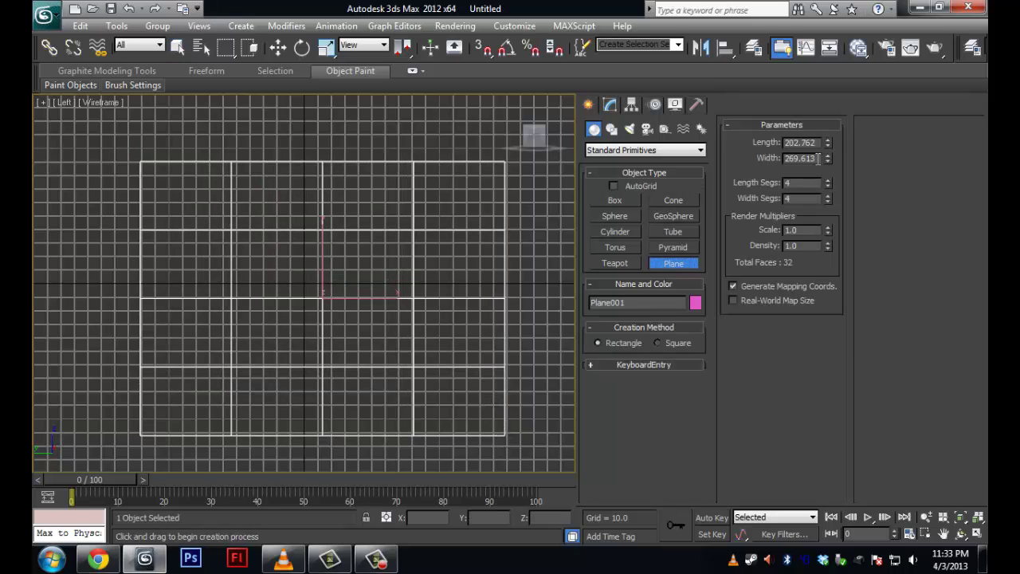
double_click(818, 157)
text(169.96)
key(BackSpace)
key(shift+Tab)
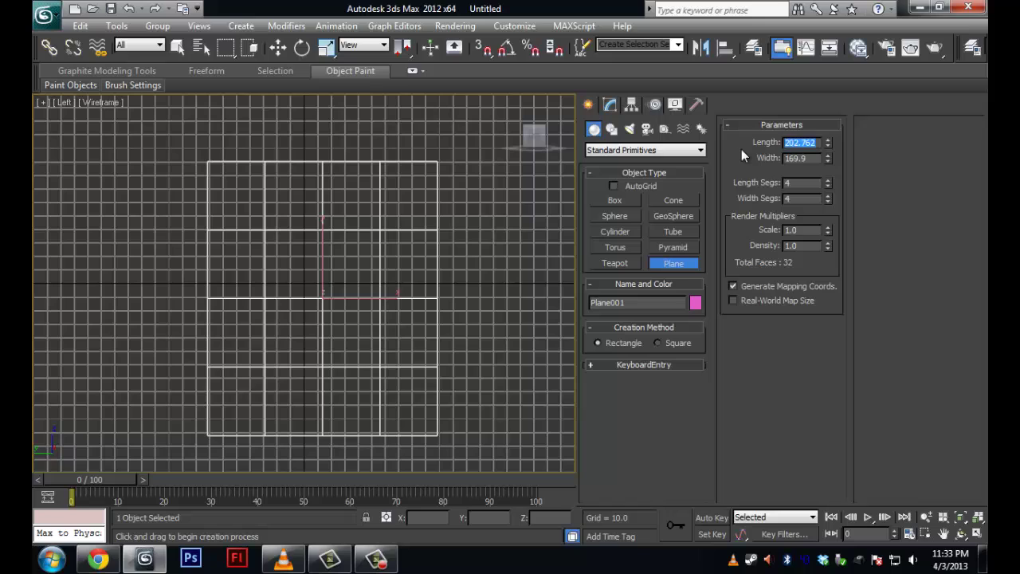
text(126.6)
key(Return)
key(Return)
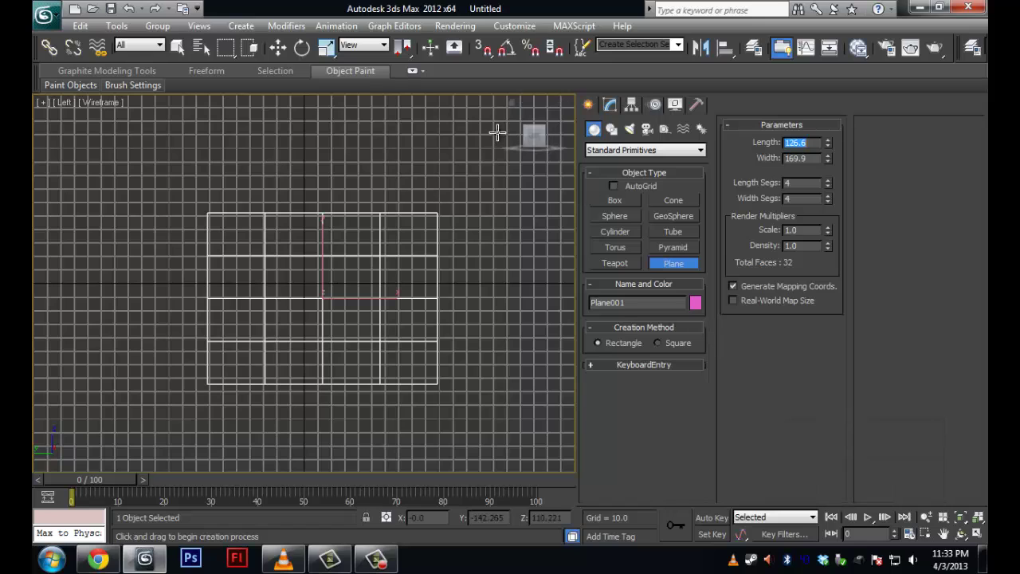
Step: Switch to Move and turn on snapping to Grid Points and Vertex
key(w)
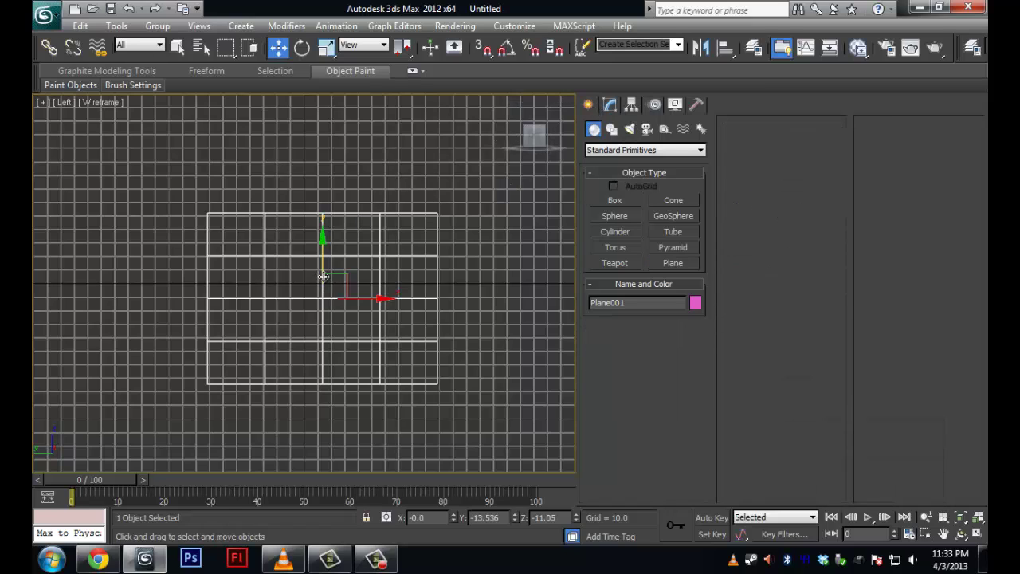
key(s)
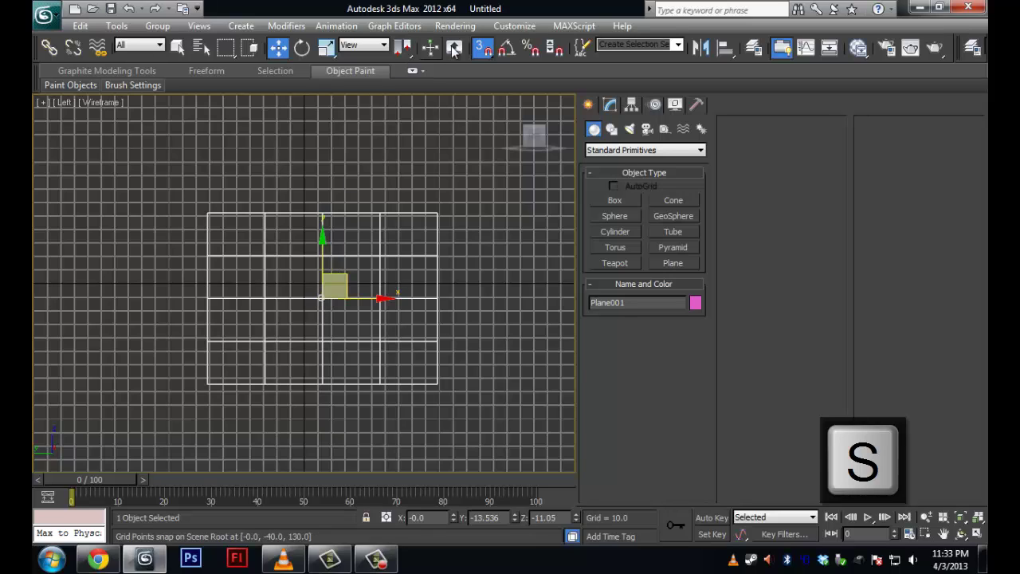
shift+right_click(452, 153)
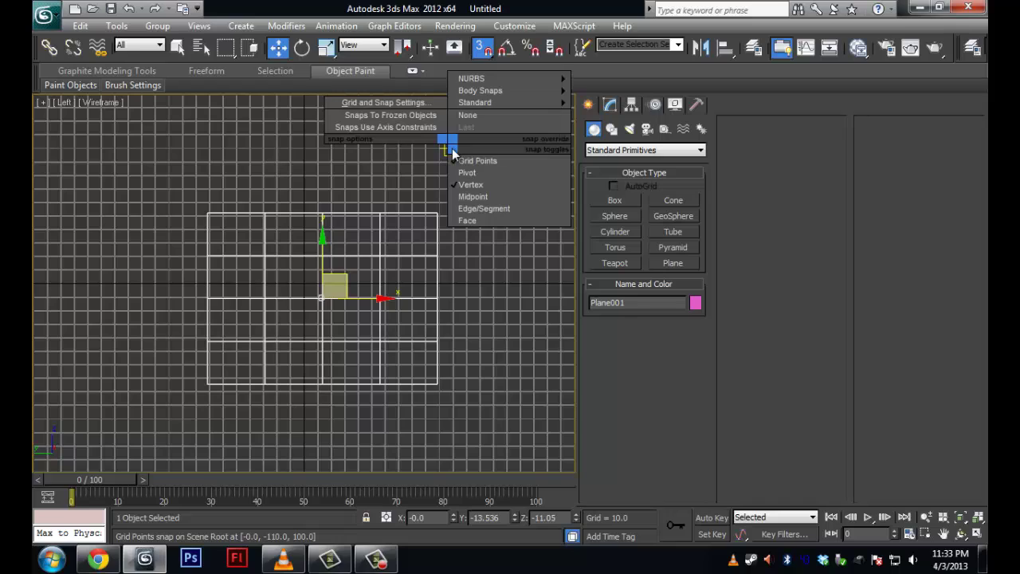
click(477, 161)
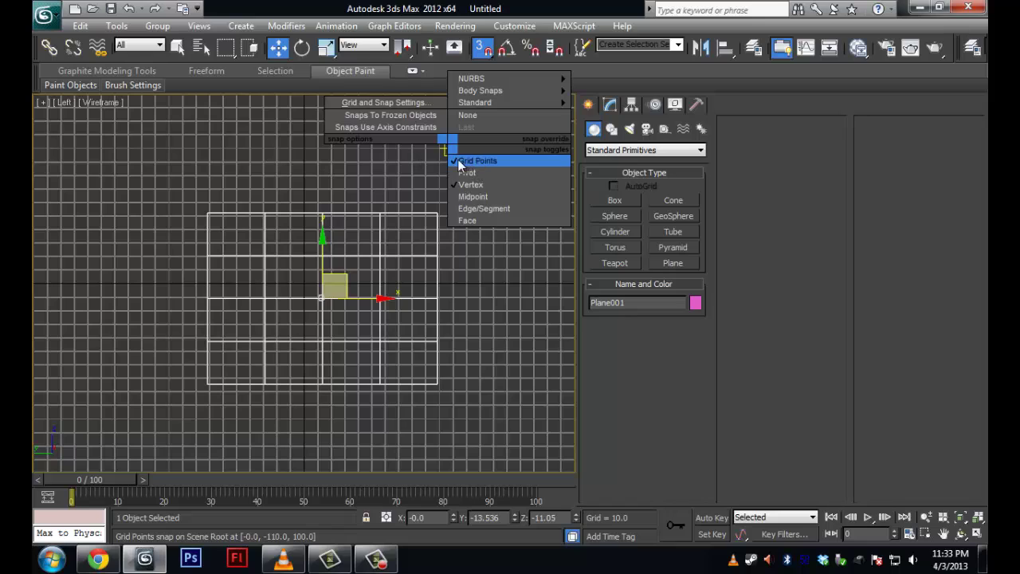
click(473, 160)
shift+right_click(473, 160)
click(476, 170)
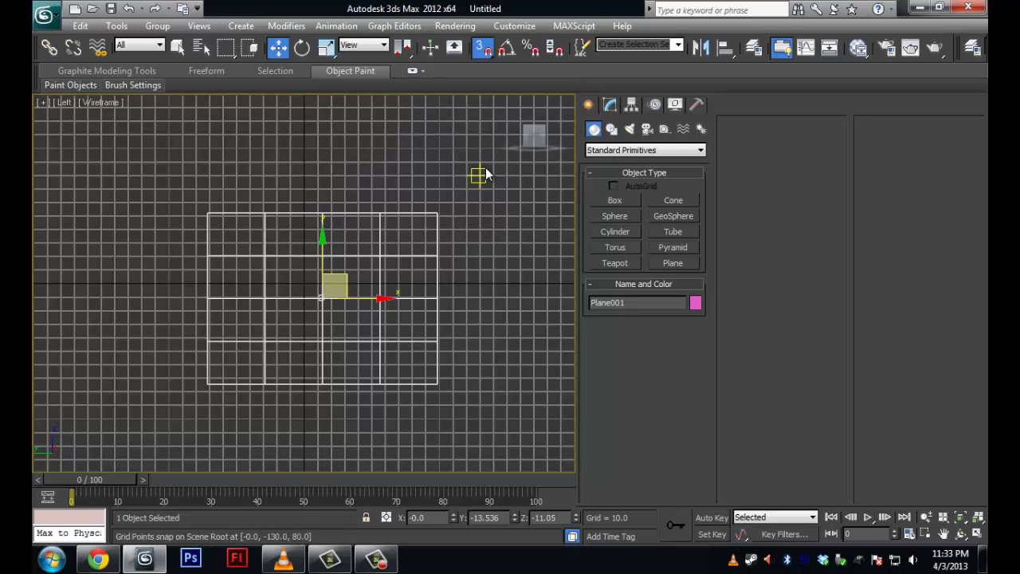
Step: Snap Plane001's pivot onto the world origin at 0,0,0
key(s)
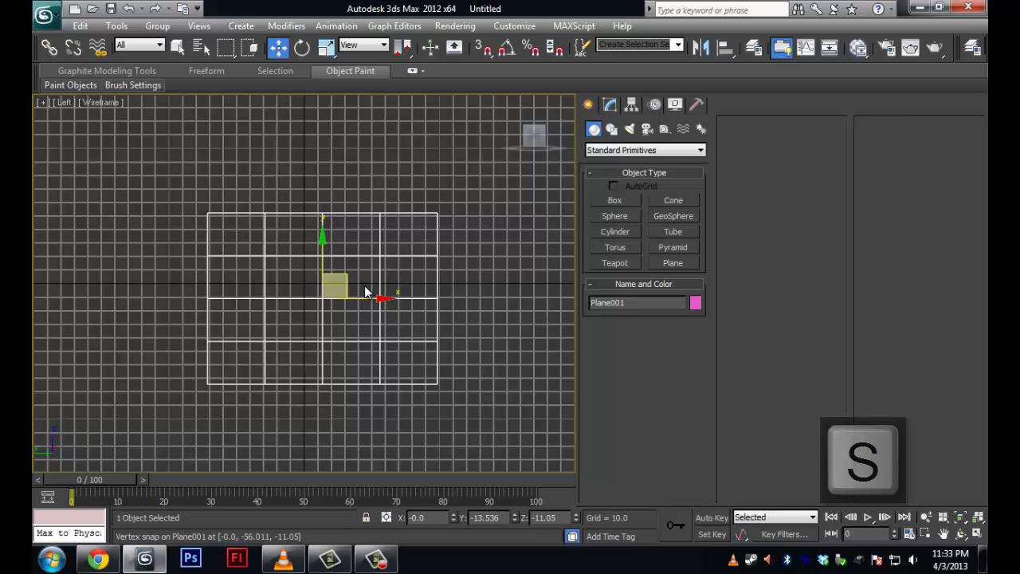
drag(333, 299, 304, 283)
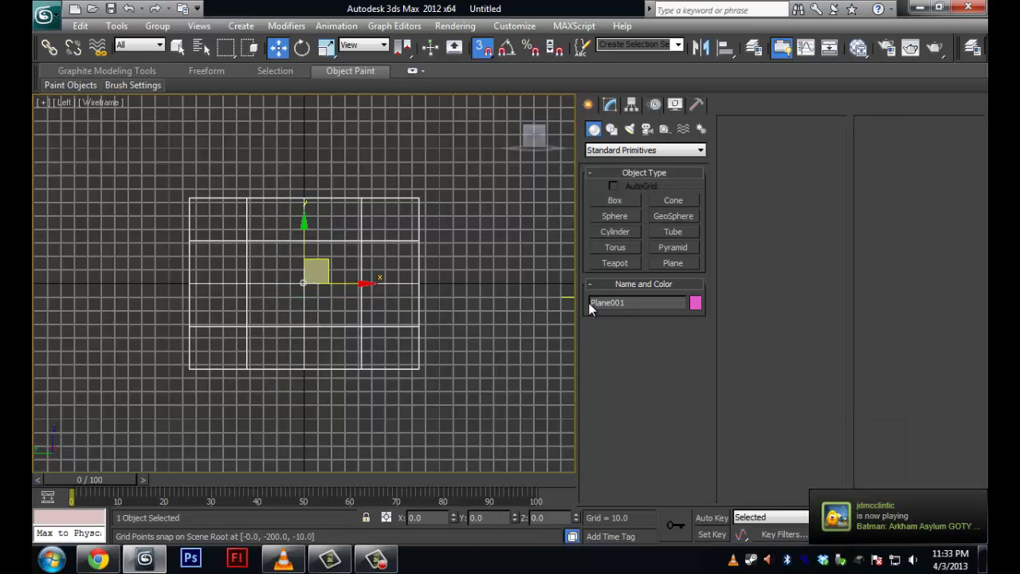
key(s)
Step: Shift-drag a copy of the plane to its left
scroll(430, 281, down, 4)
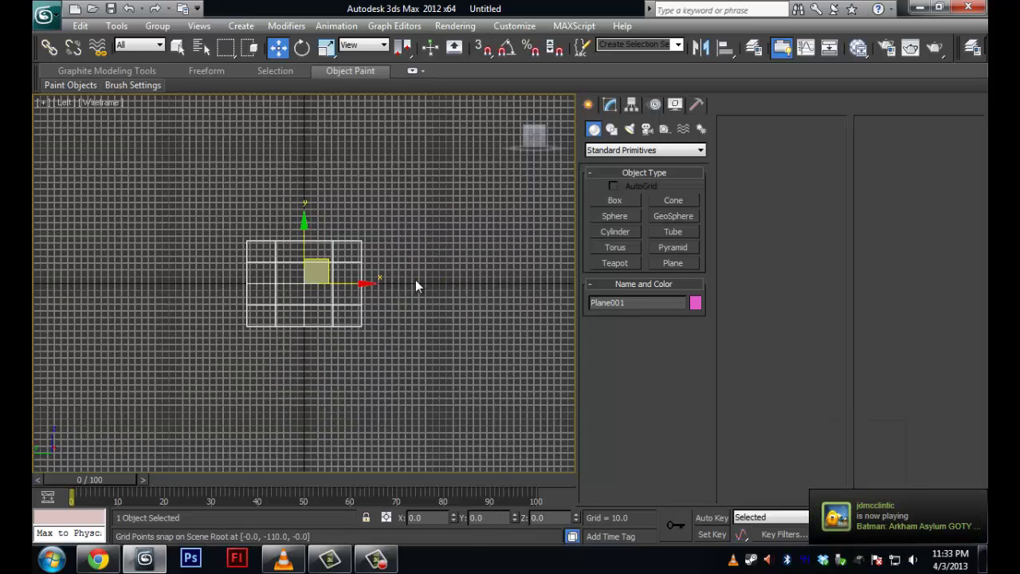
scroll(416, 280, up, 2)
middle_drag(420, 279, 528, 292)
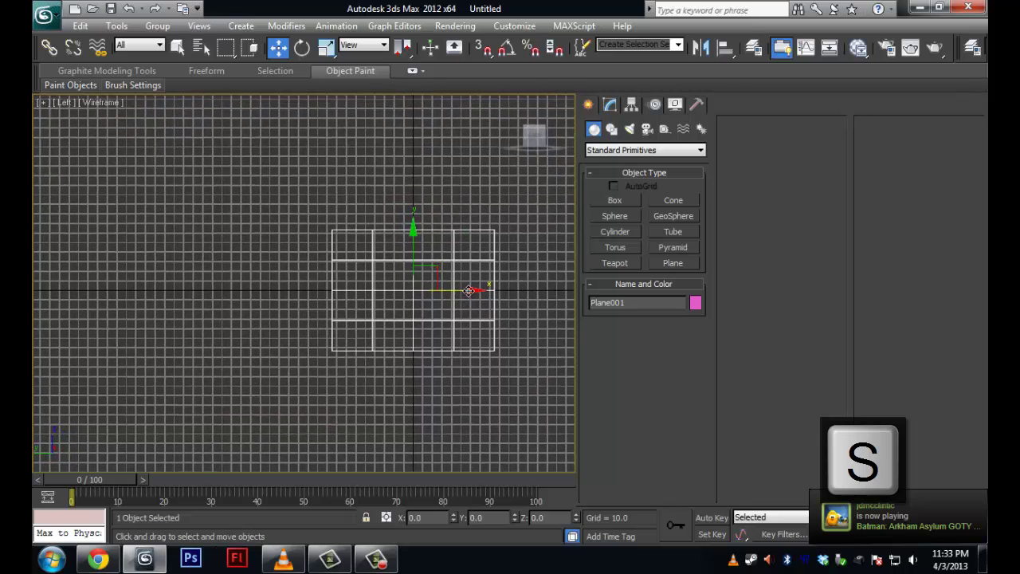
shift+drag(470, 289, 278, 283)
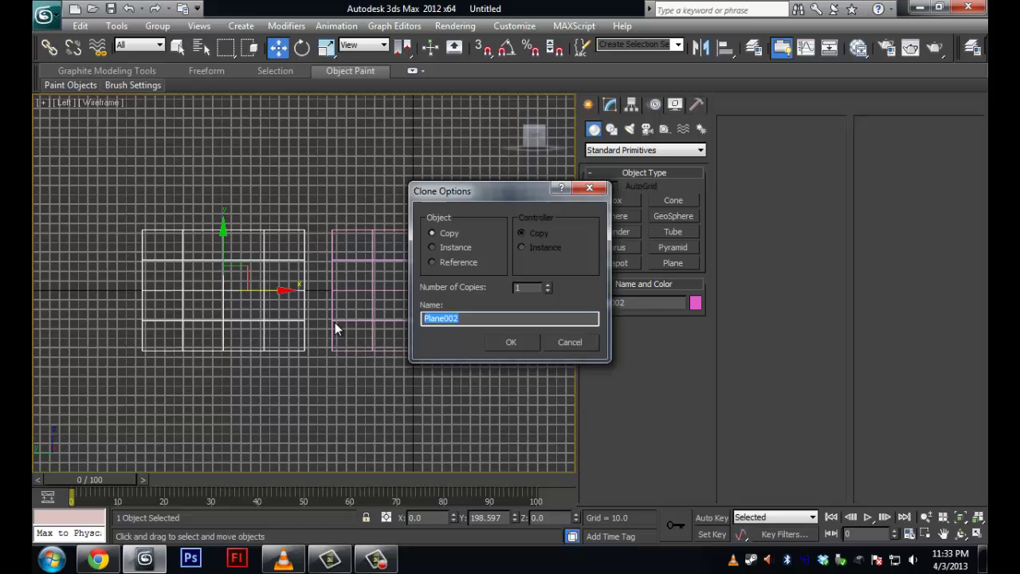
Step: Name the copy Image1 in Clone Options, then rename Plane001 to Image2 in the Modify panel
text(Image1)
key(Return)
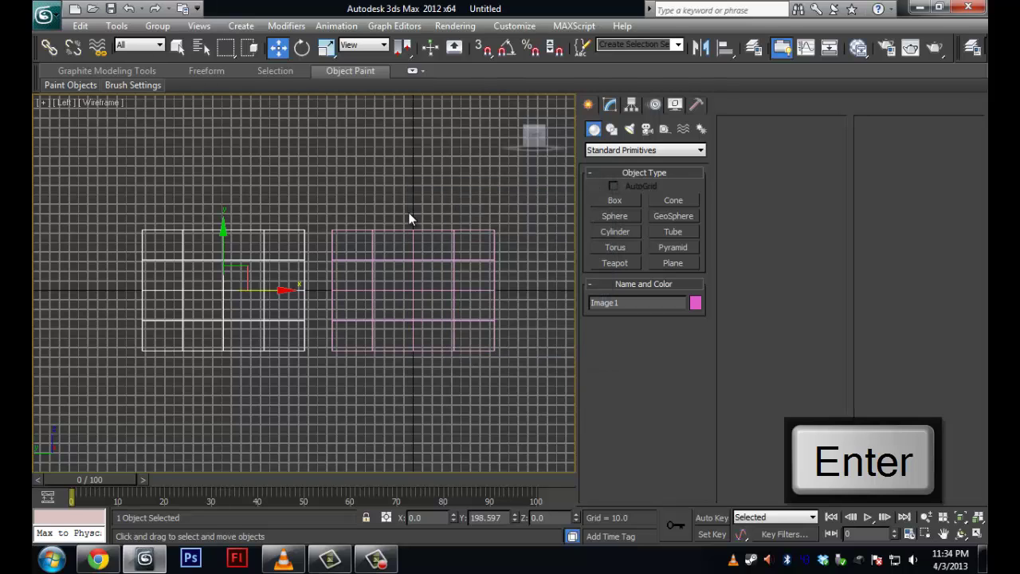
click(413, 231)
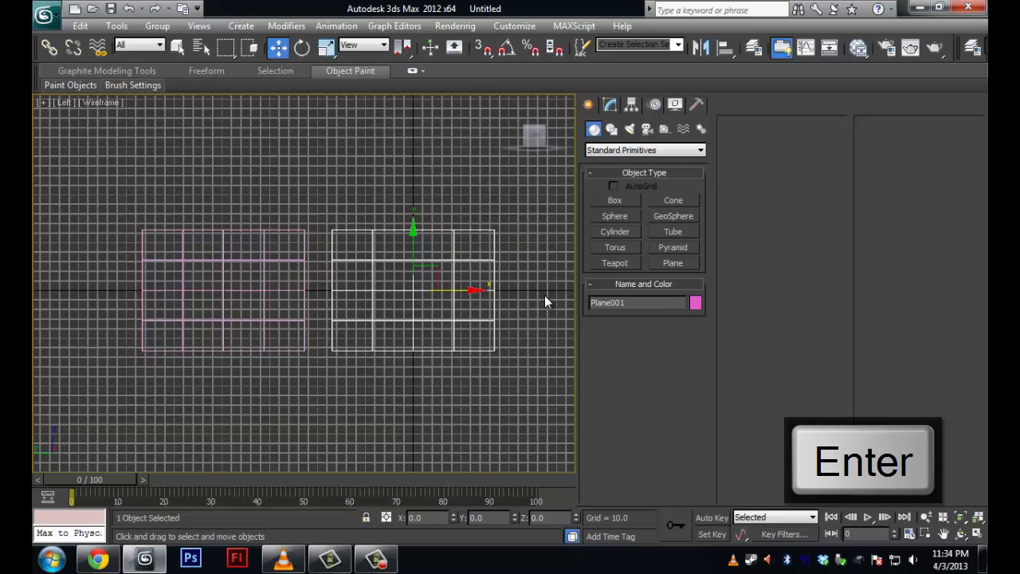
click(610, 105)
double_click(622, 125)
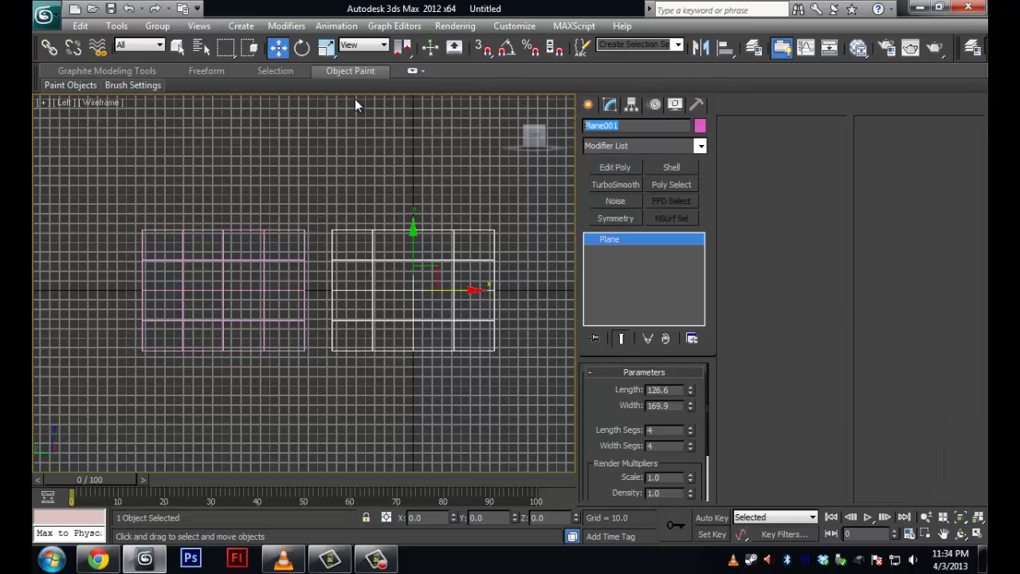
key(Delete)
text(Image2)
key(Return)
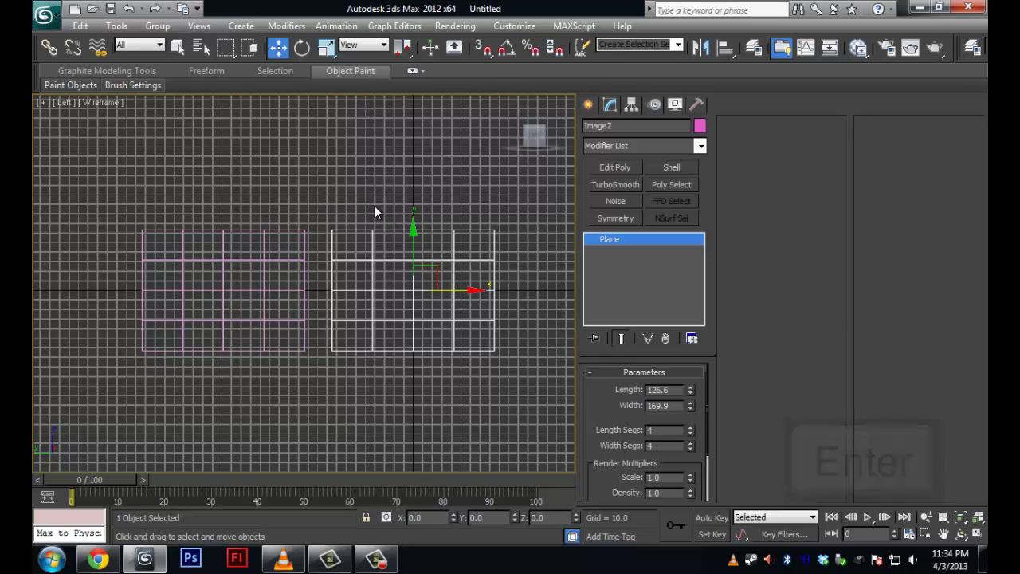
Step: Deselect all and add a new Standard material node in the Slate Material Editor
click(428, 180)
key(m)
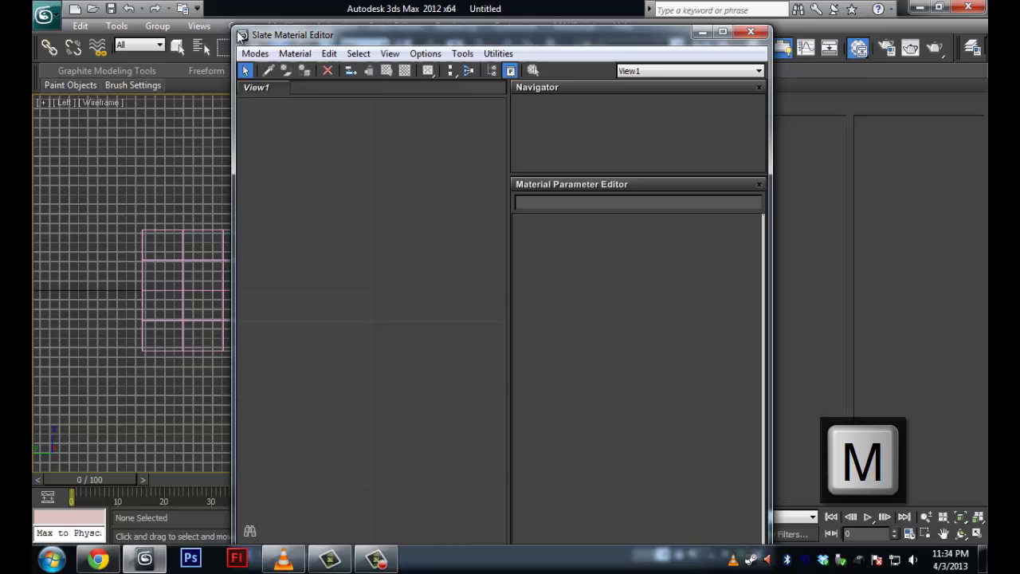
drag(424, 62, 488, 42)
right_click(449, 169)
mouse_move(494, 180)
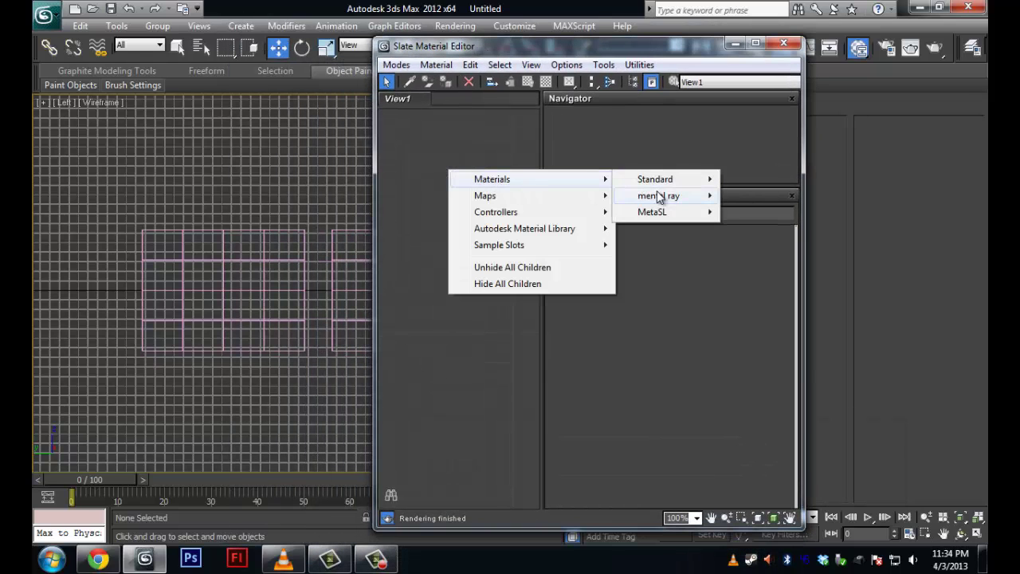
mouse_move(662, 182)
click(767, 327)
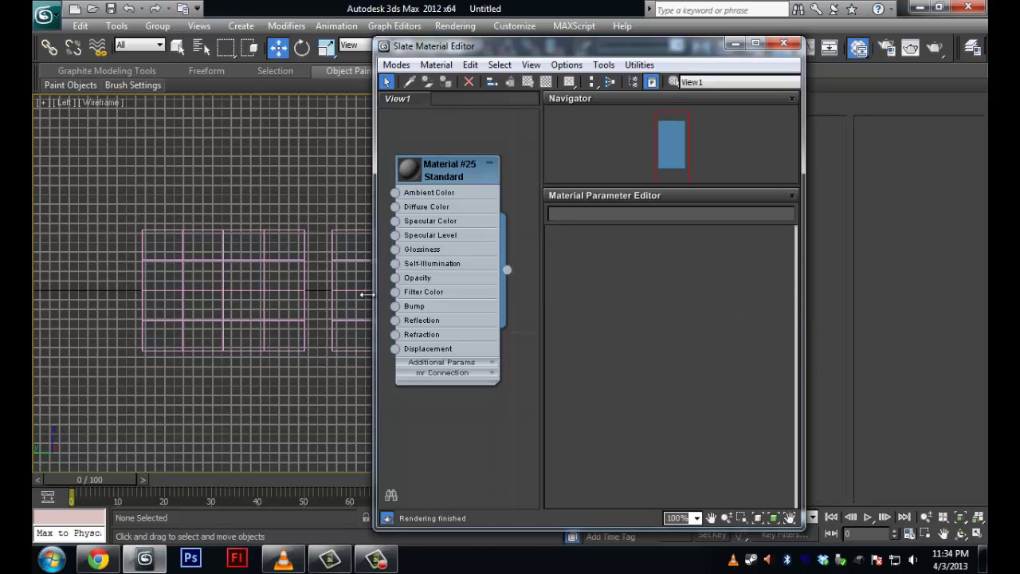
Step: Drag a link out of Material #25's Diffuse Color to bring up the map list
drag(374, 294, 277, 294)
drag(371, 177, 454, 166)
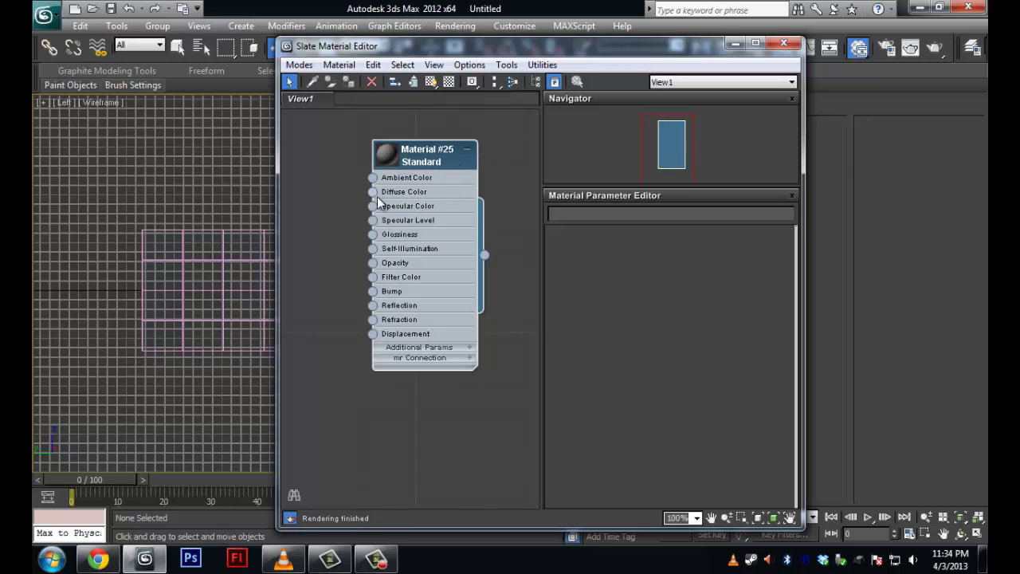
drag(372, 193, 298, 192)
drag(322, 193, 322, 192)
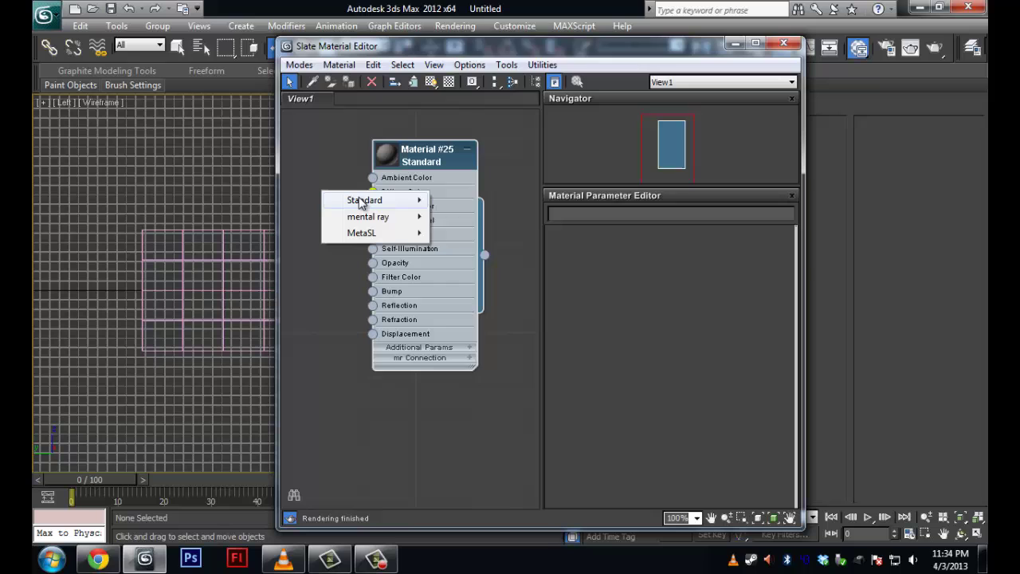
mouse_move(360, 203)
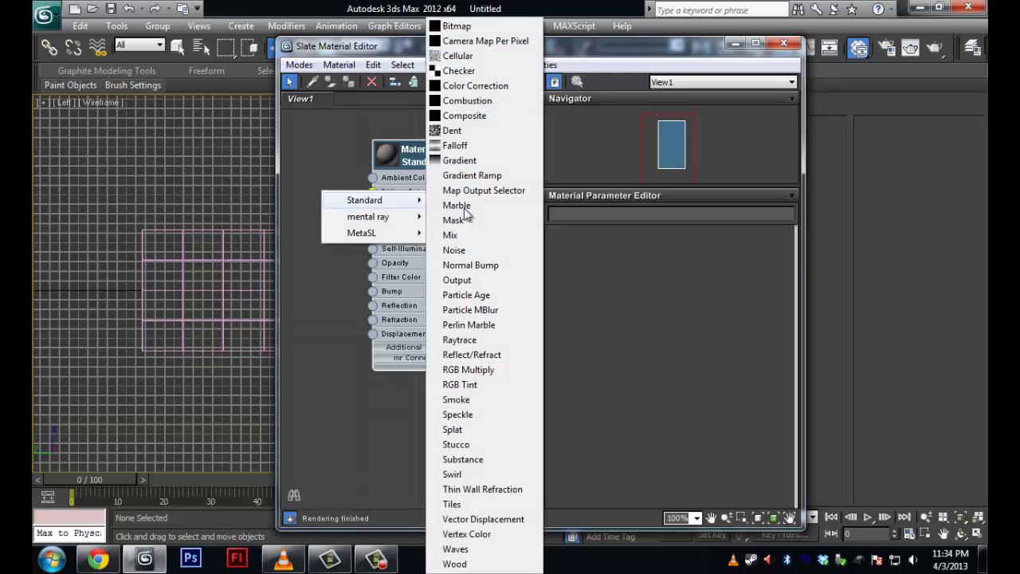
Step: Connect a Bitmap loaded with waltherOrtho.png to Diffuse Color, then move the editor aside
click(468, 27)
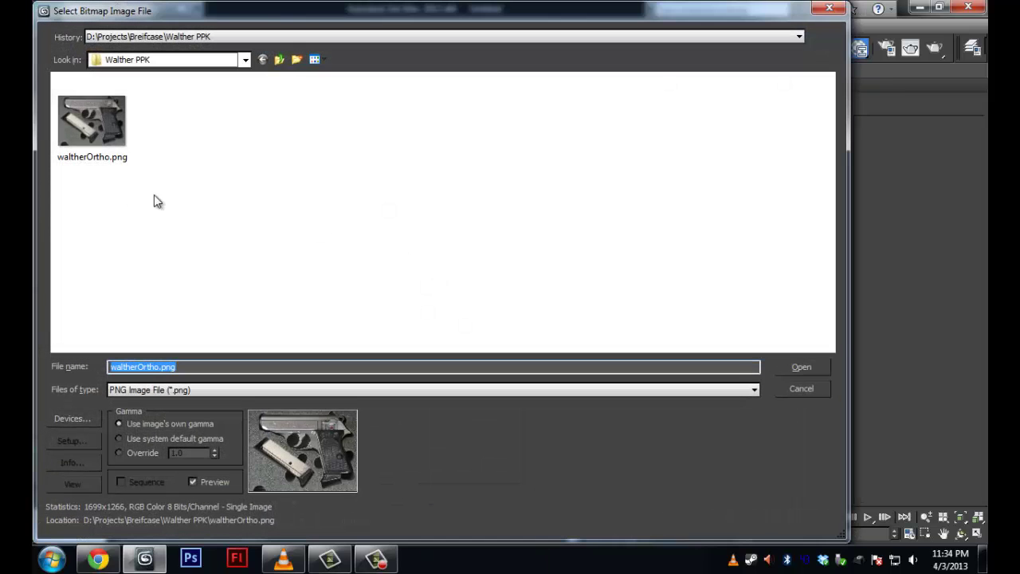
click(116, 144)
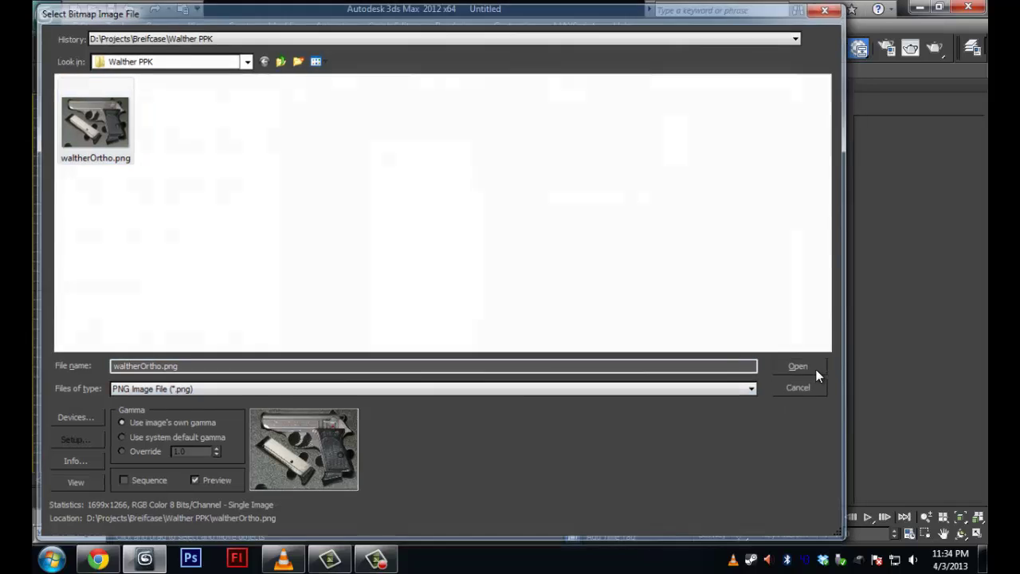
click(815, 370)
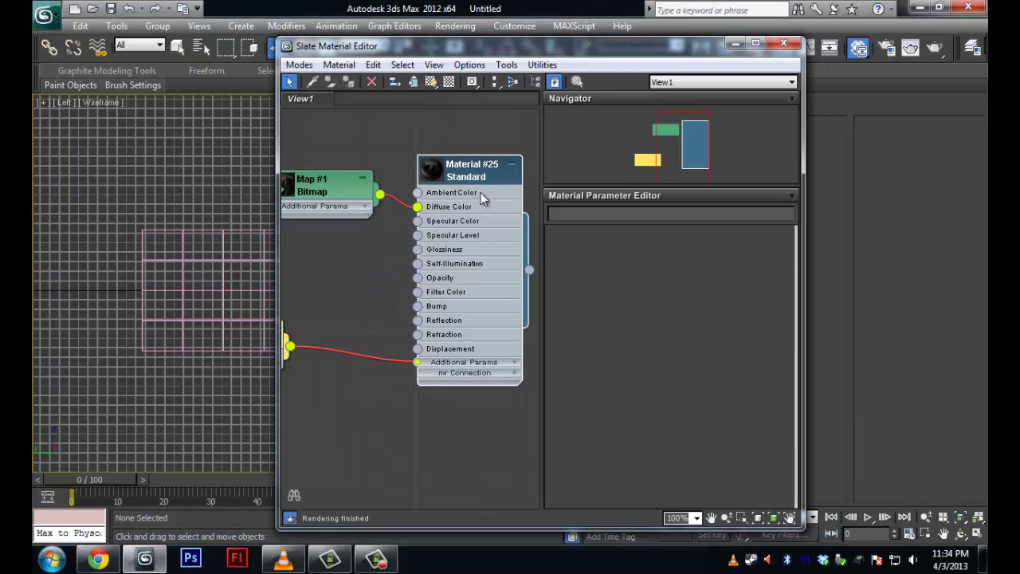
drag(519, 48, 771, 43)
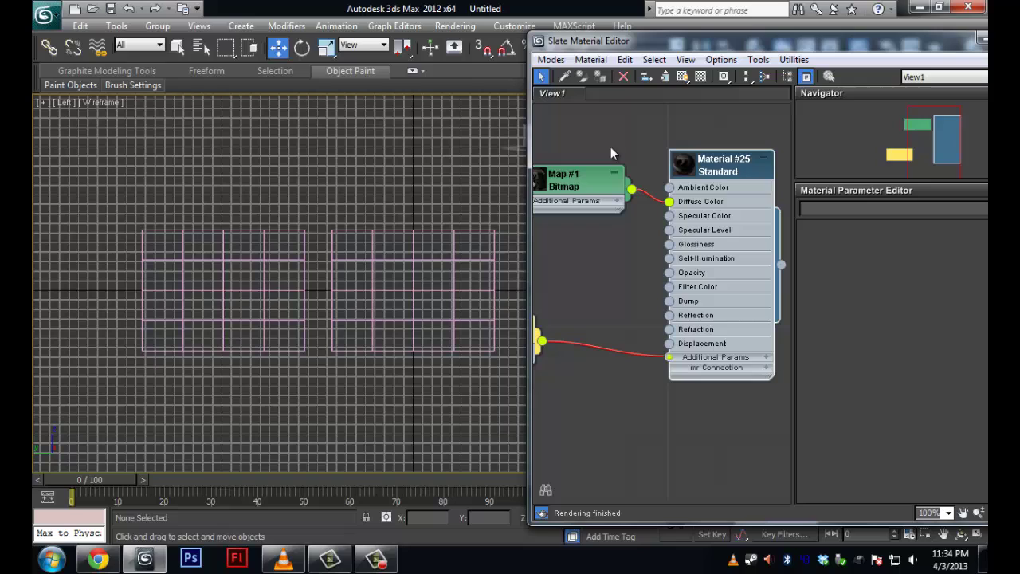
drag(199, 227, 524, 368)
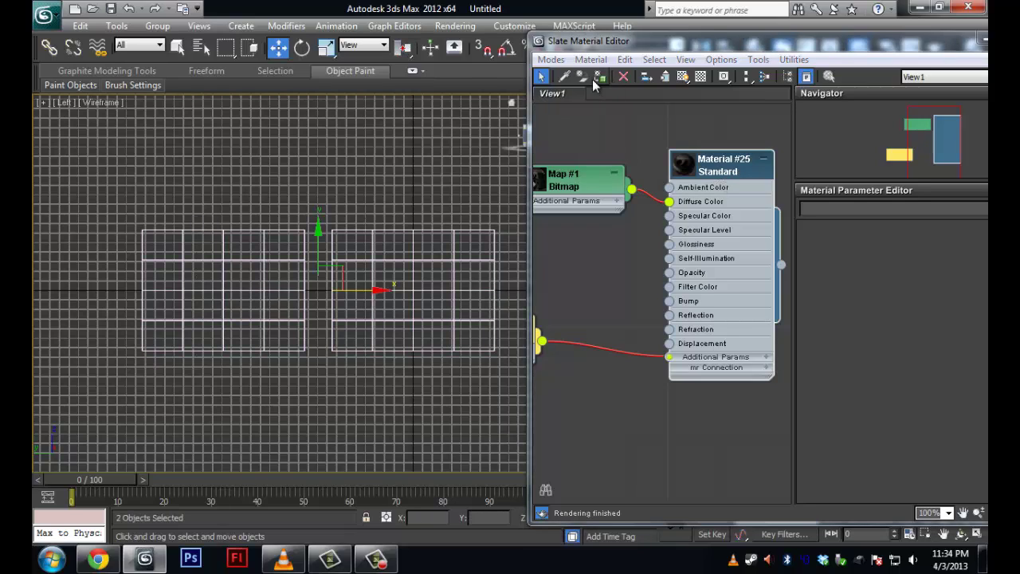
Step: Assign Material #25 to both planes, switch to shaded mode, and show its map in the viewport
click(600, 75)
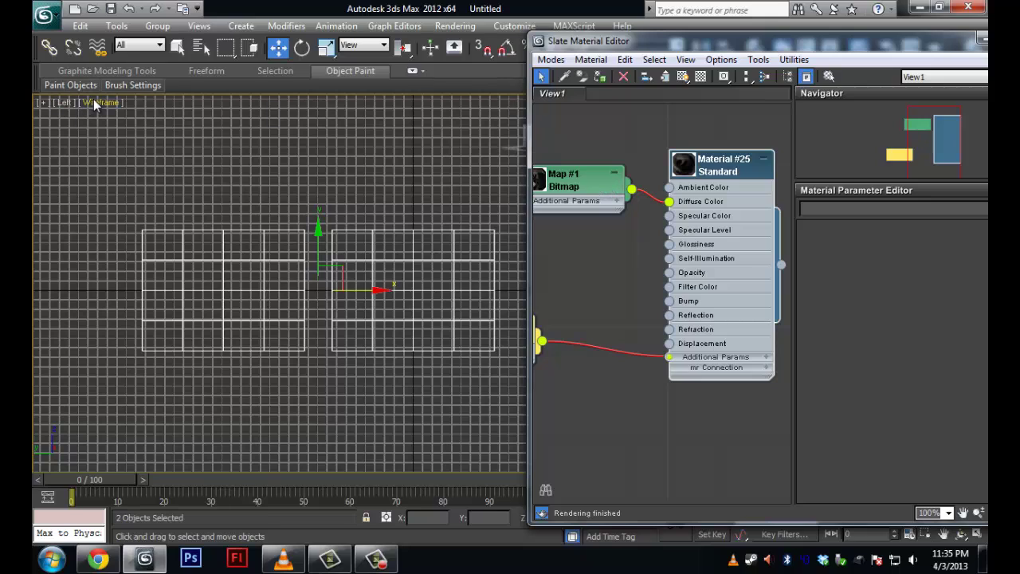
key(F3)
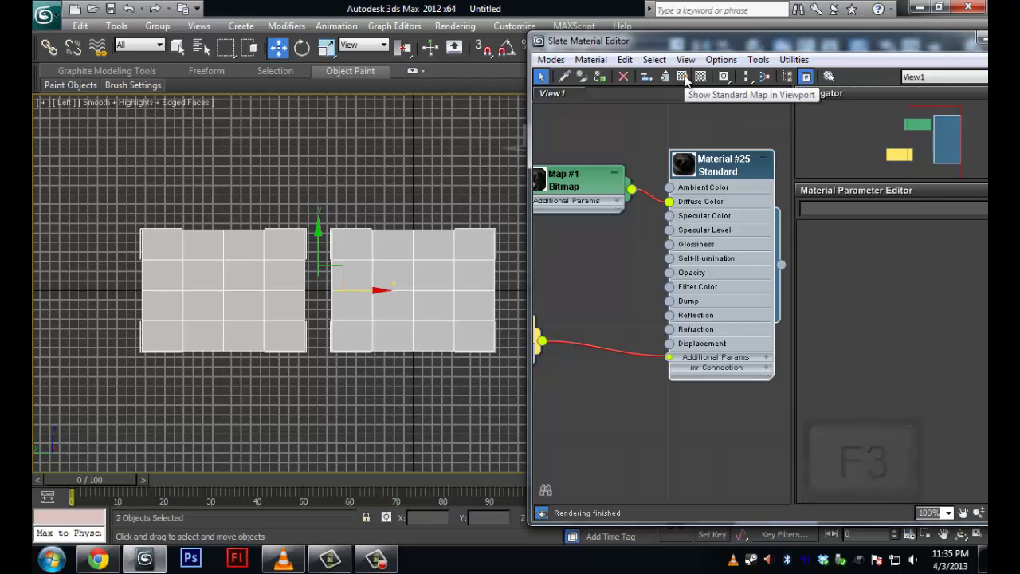
drag(685, 76, 685, 112)
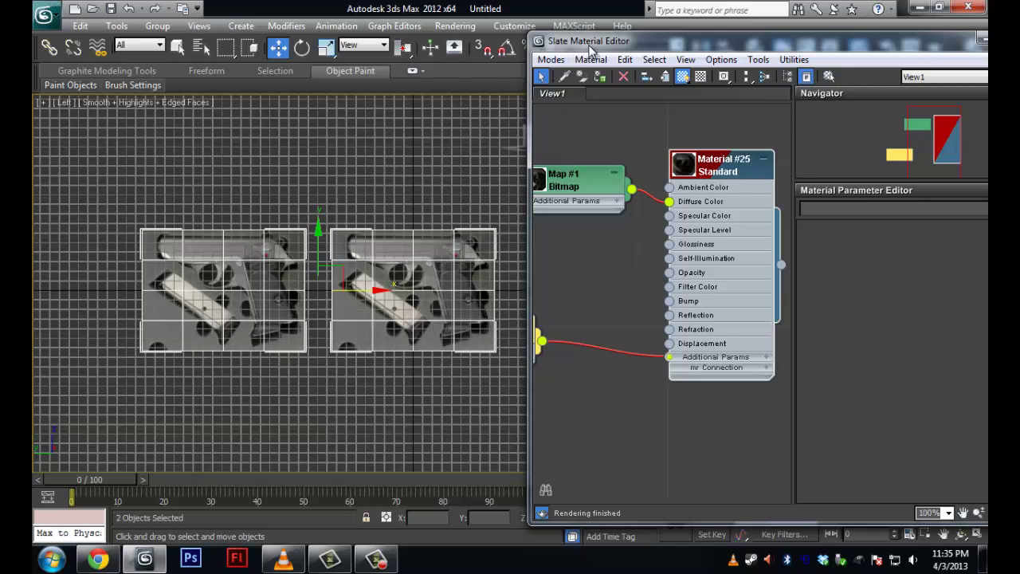
drag(590, 44, 1019, 43)
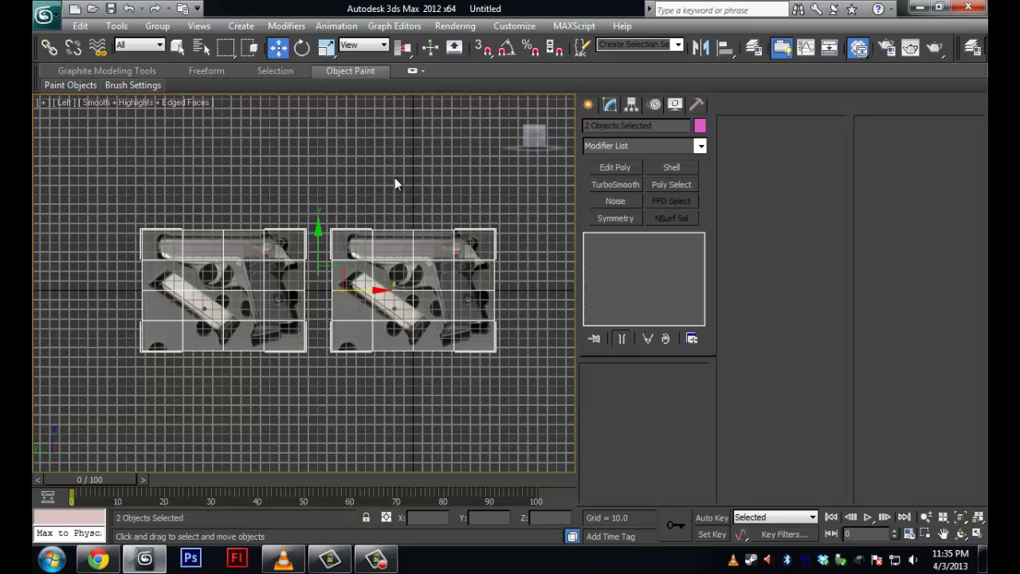
Step: Compare wireframe and shaded views with F3, end shaded, and hide selection brackets with J
key(F3)
key(F3)
key(F3)
key(F3)
key(F3)
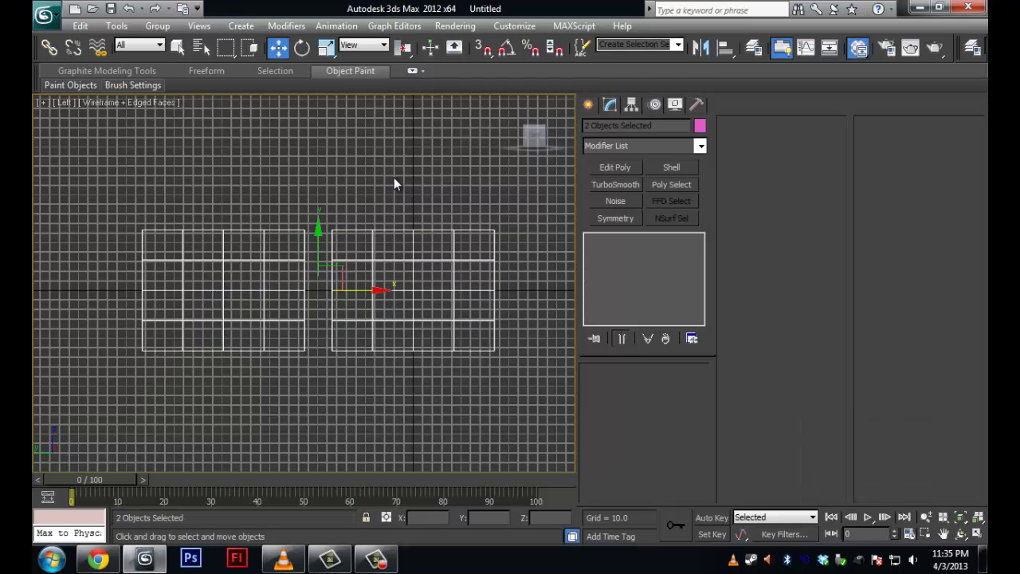
key(F3)
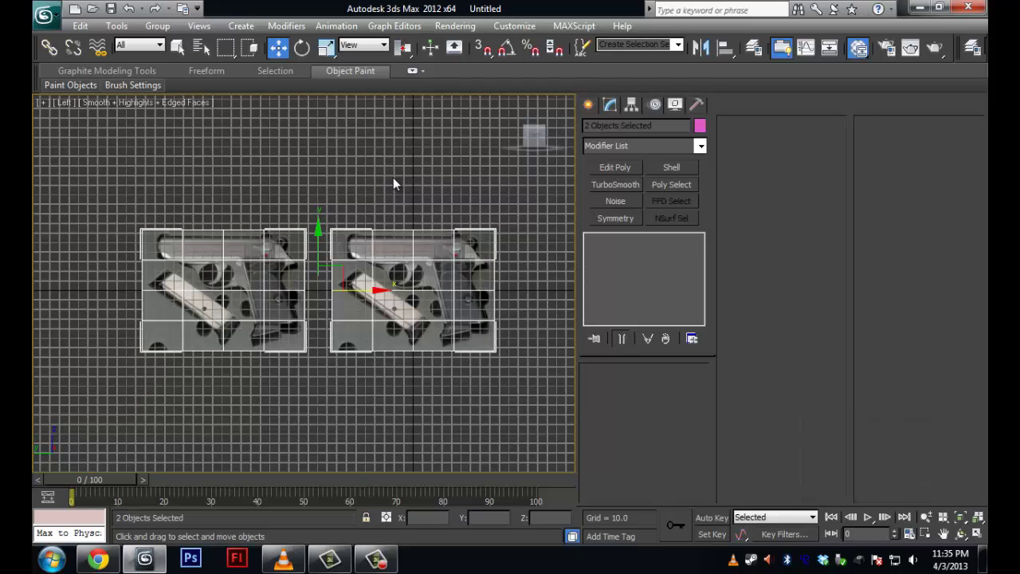
key(F3)
key(F3)
key(F3)
key(F3)
key(F3)
key(F3)
key(j)
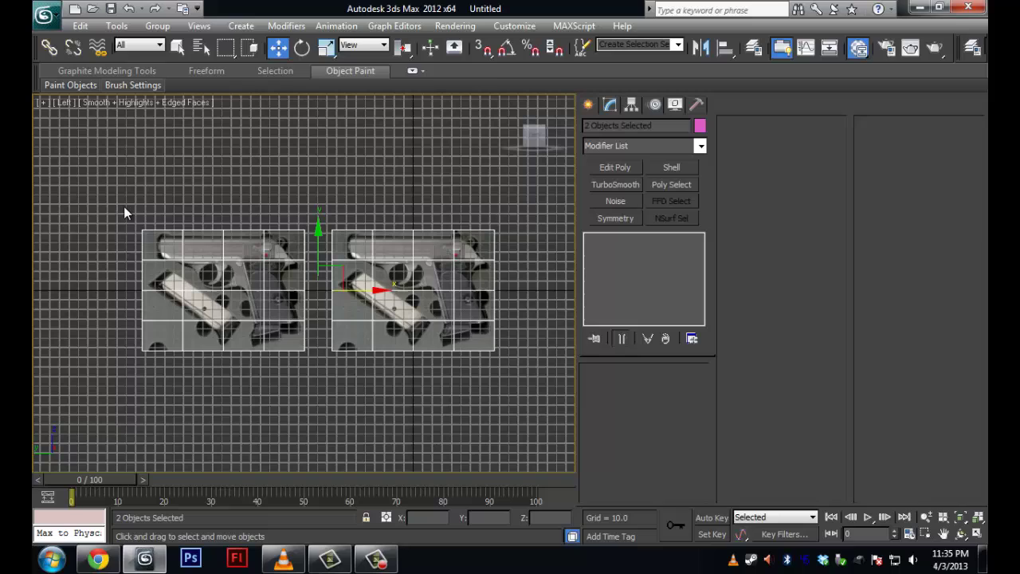
key(j)
key(j)
key(j)
key(j)
key(j)
key(j)
key(j)
key(j)
key(j)
key(j)
key(j)
key(j)
key(j)
key(j)
Step: In the Layer Manager, check Image2 on layer 0 and select only the Image2 plane
click(752, 48)
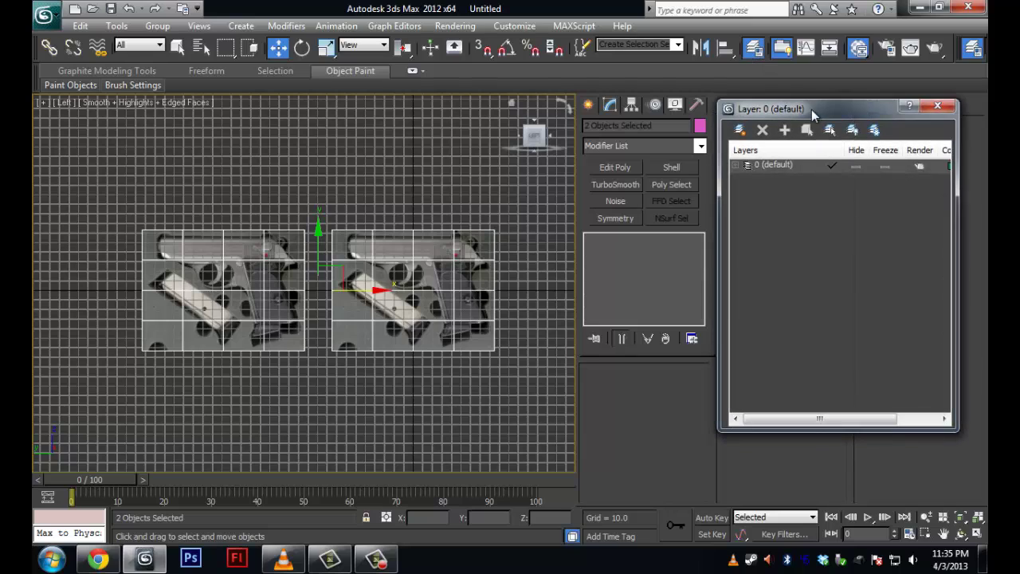
drag(811, 109, 578, 74)
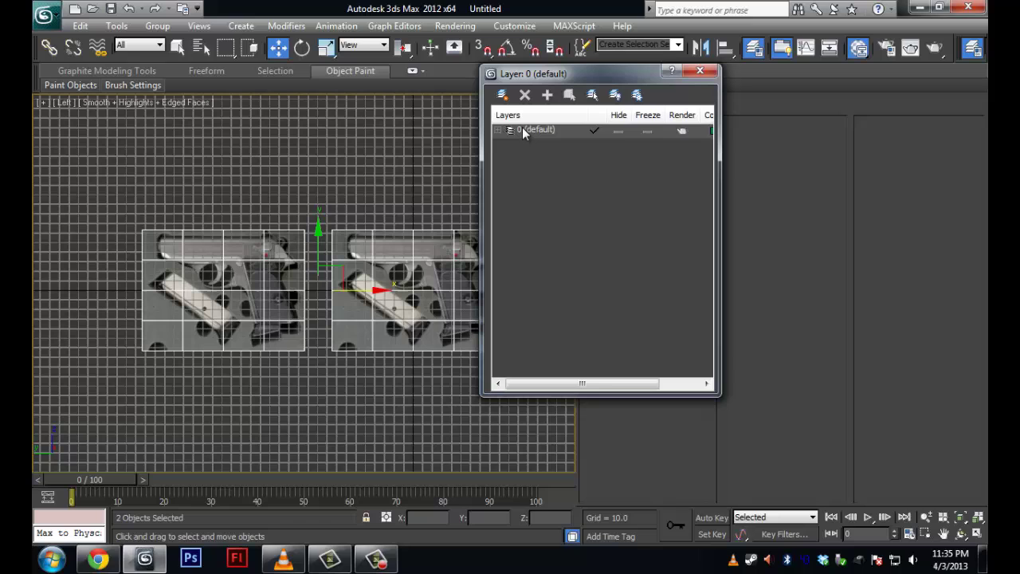
click(499, 130)
click(532, 160)
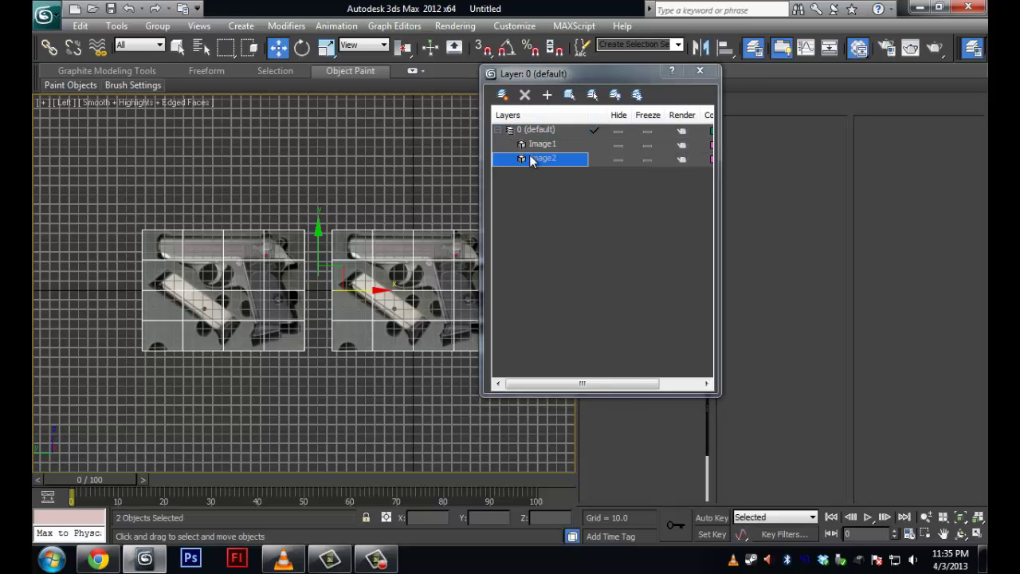
click(530, 159)
click(591, 57)
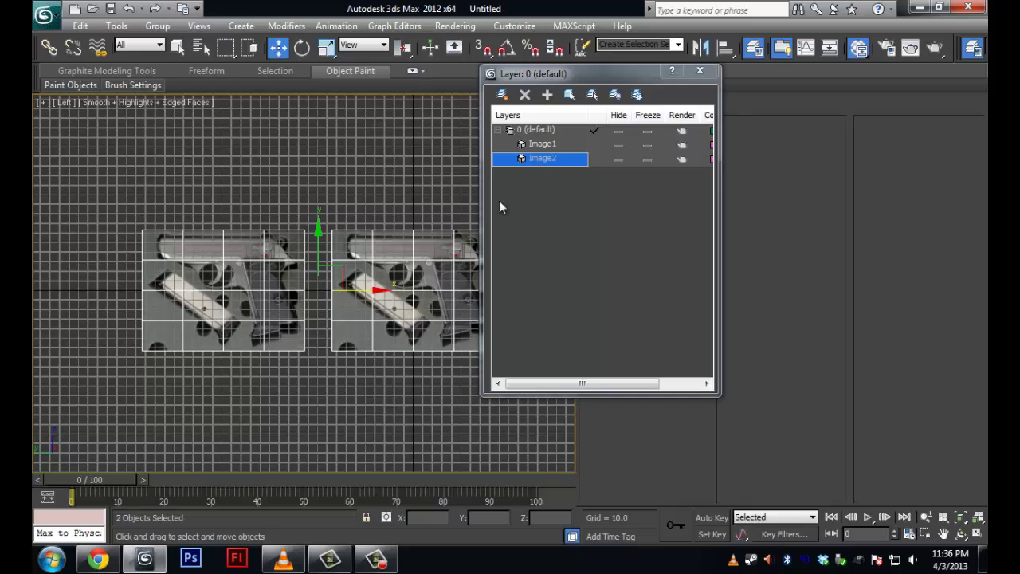
click(411, 254)
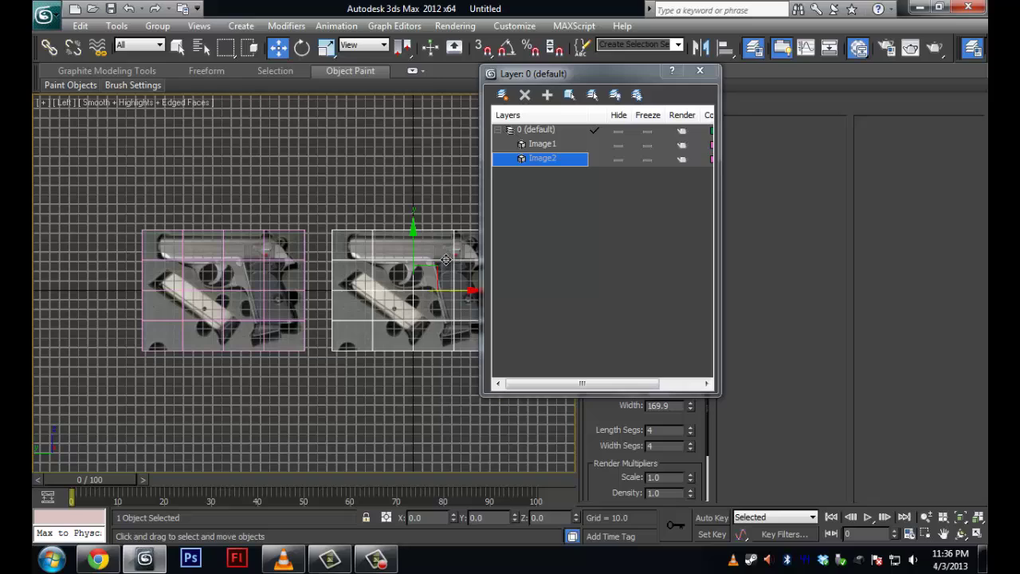
Step: Create a new layer holding Image2, name it ImagePlanes, and expand it to list Image2
click(502, 95)
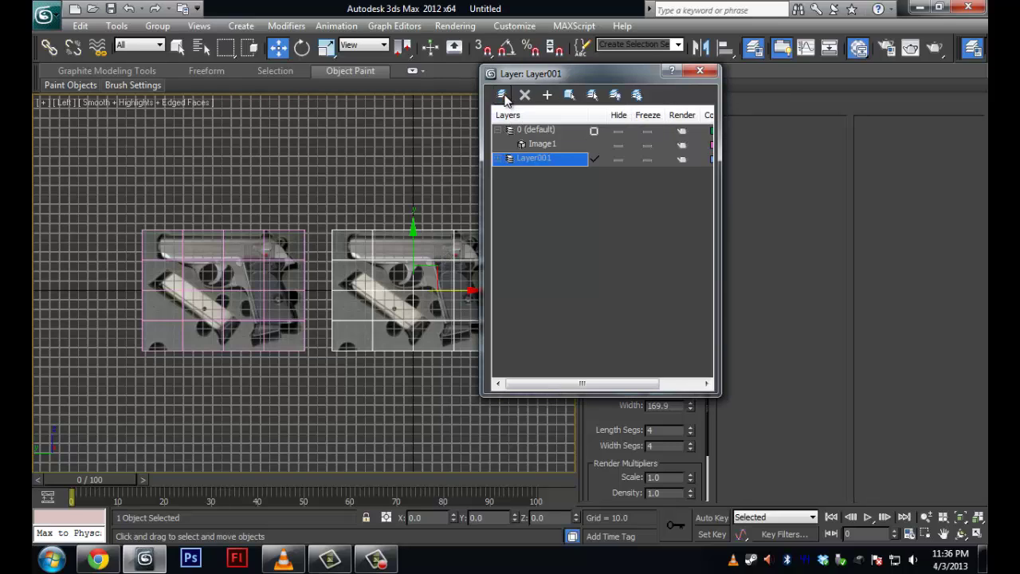
click(534, 159)
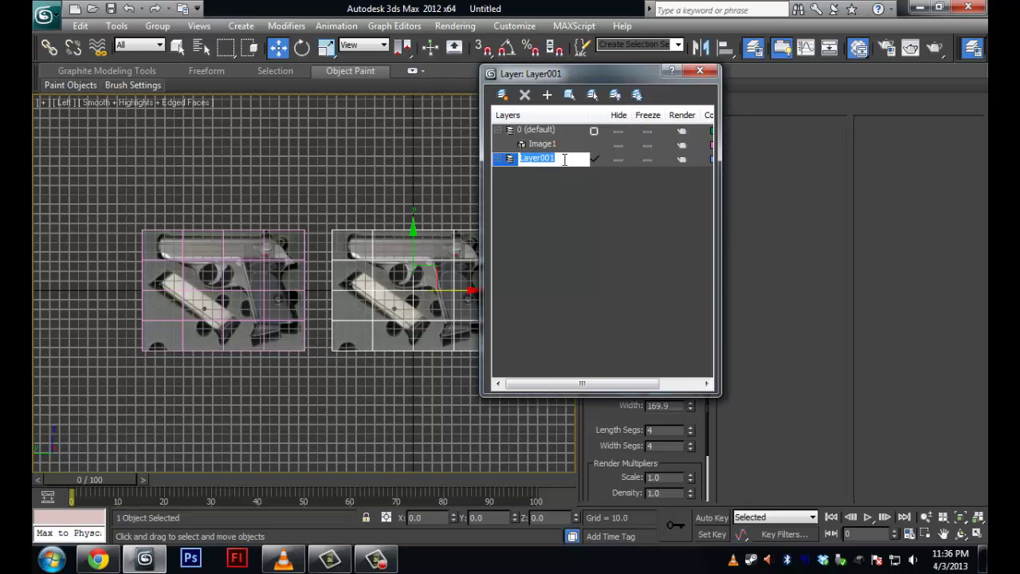
text(Image)
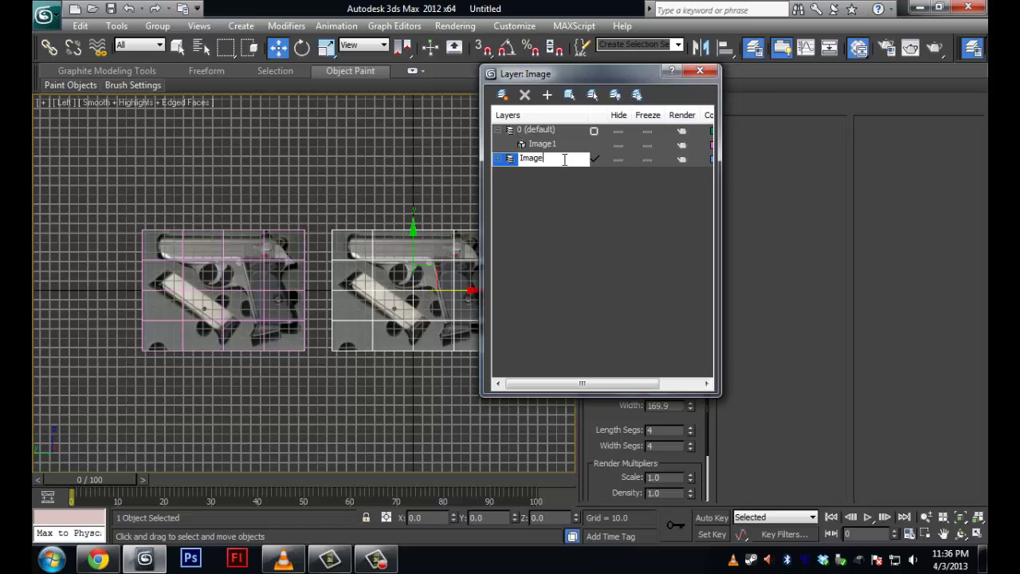
text(Planes)
key(Return)
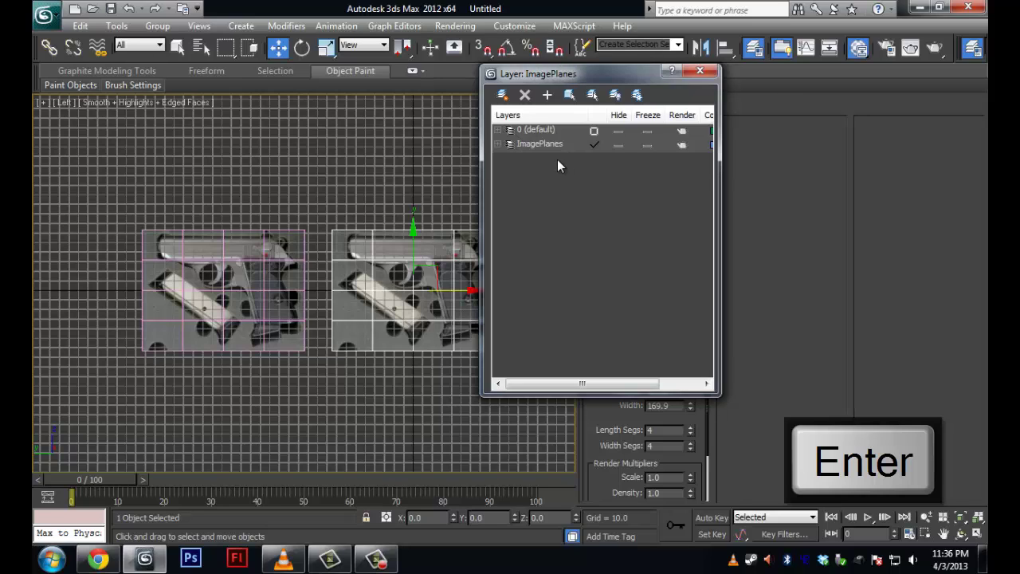
drag(566, 75, 670, 83)
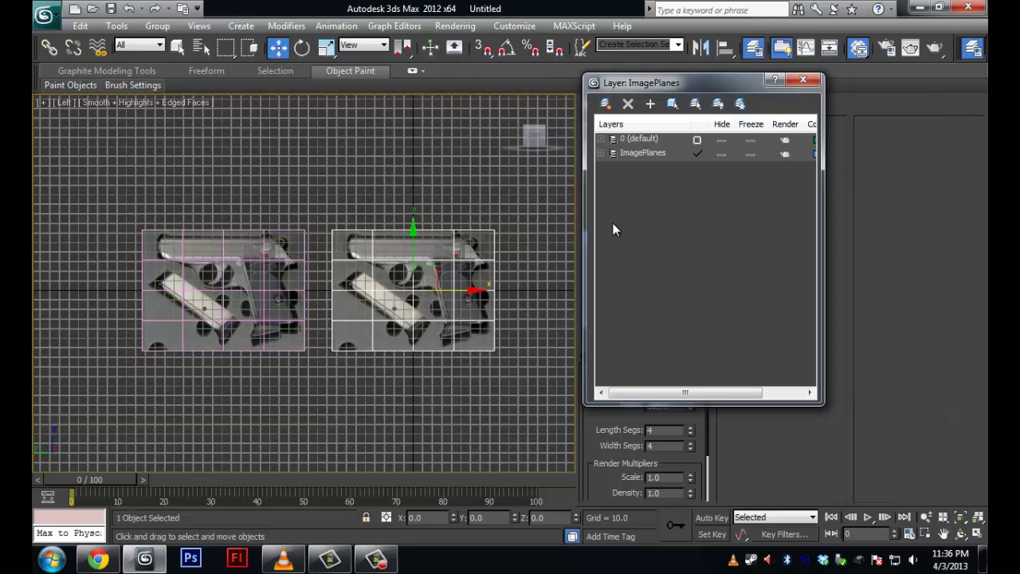
click(601, 153)
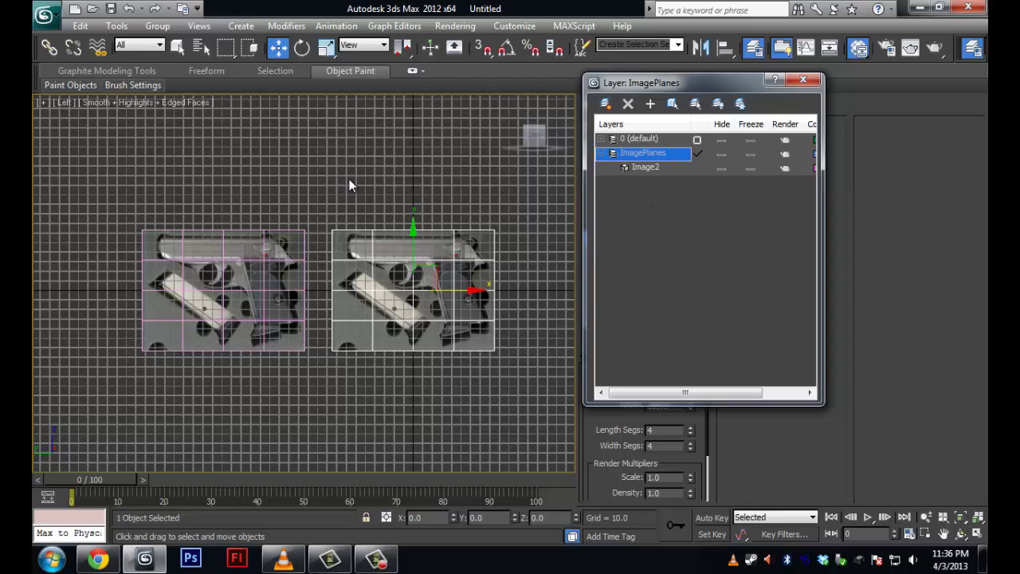
Step: In the ImagePlanes Layer Properties, set the viewport Display mode to Shaded
click(645, 157)
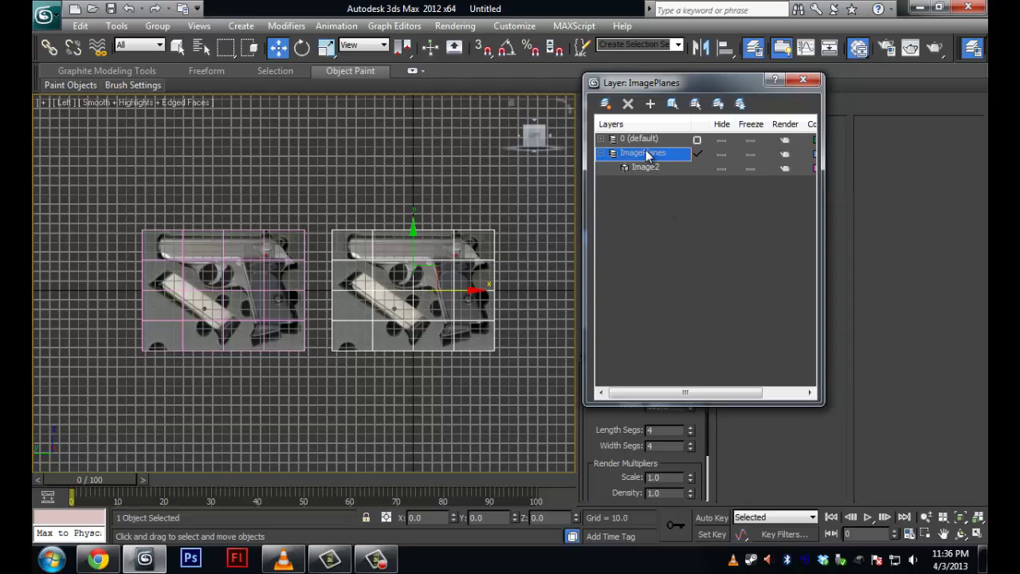
right_click(646, 154)
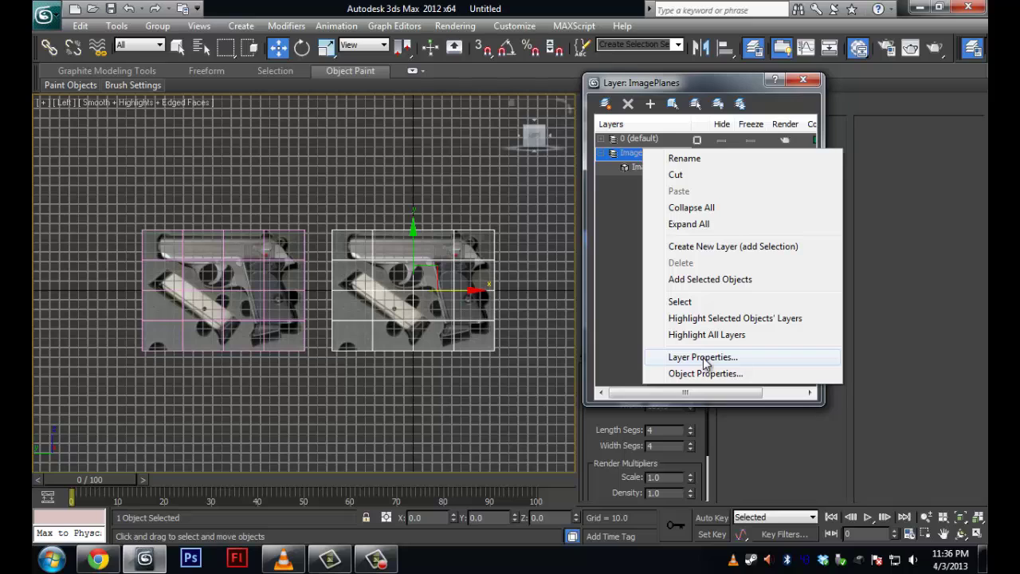
click(704, 361)
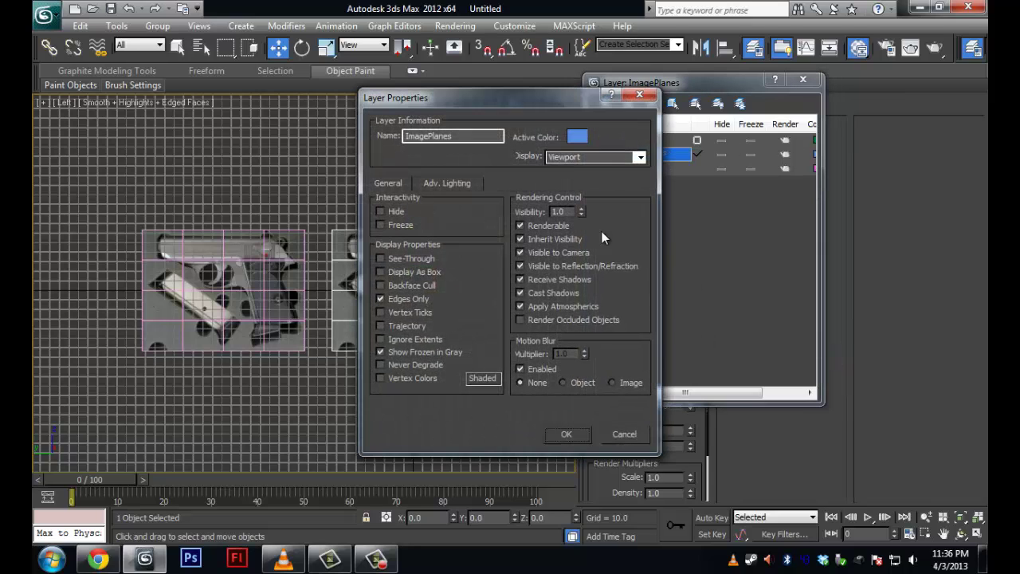
click(640, 157)
click(568, 200)
Step: Check Freeze, turn off Show Frozen in Gray, and apply the ImagePlanes layer settings
click(380, 224)
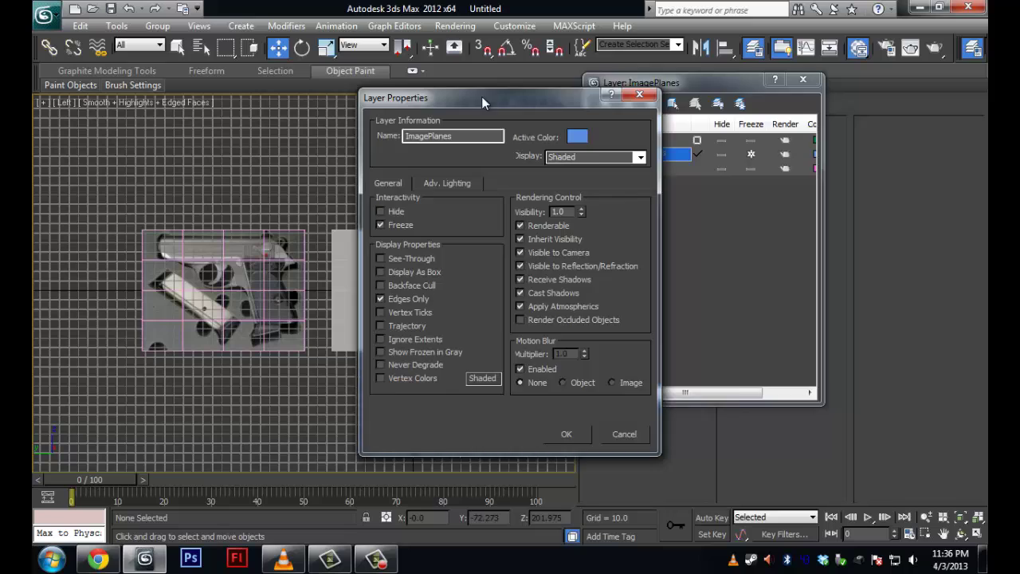
drag(481, 97, 641, 91)
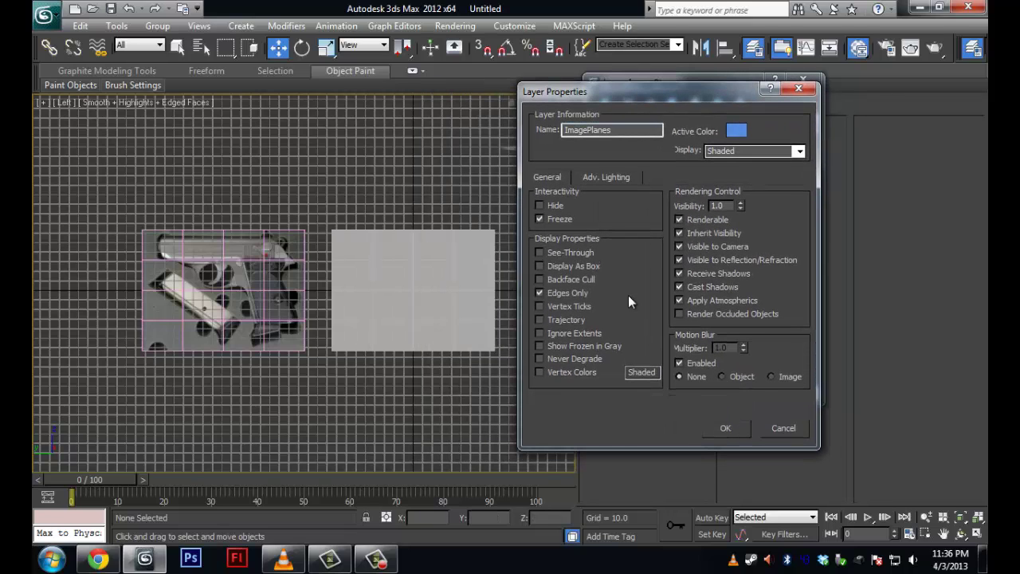
click(538, 219)
click(539, 220)
click(539, 219)
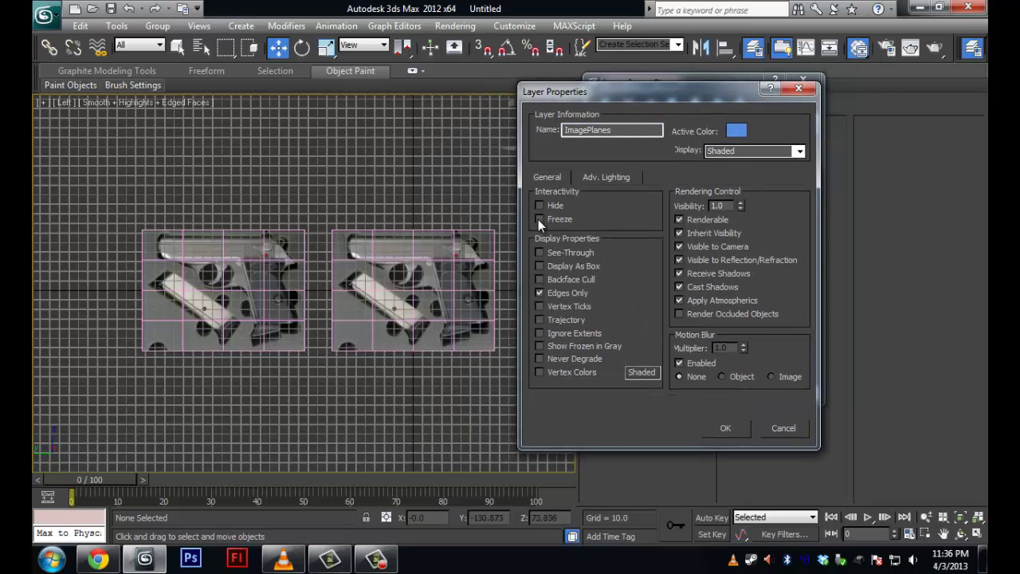
click(539, 219)
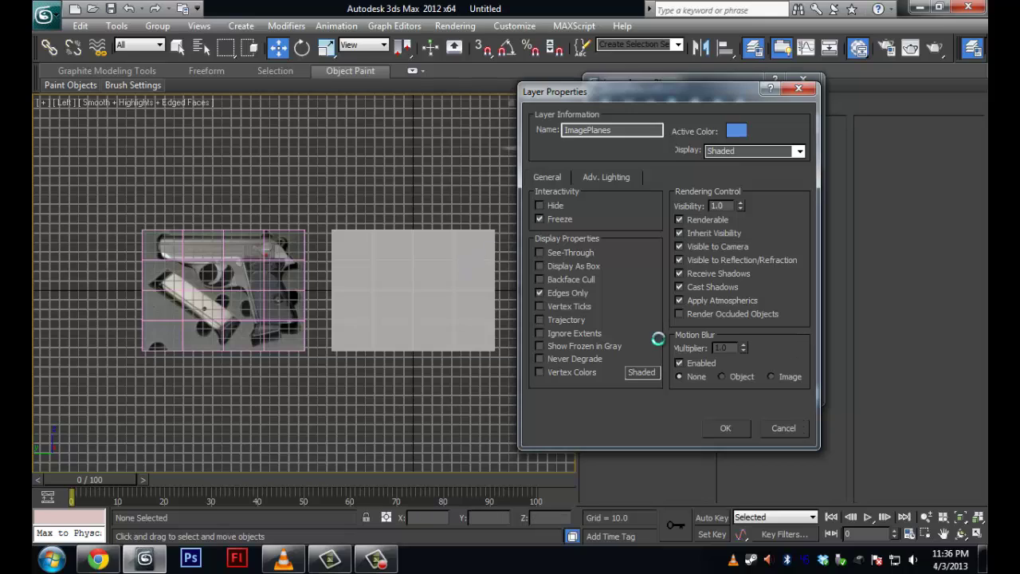
click(727, 428)
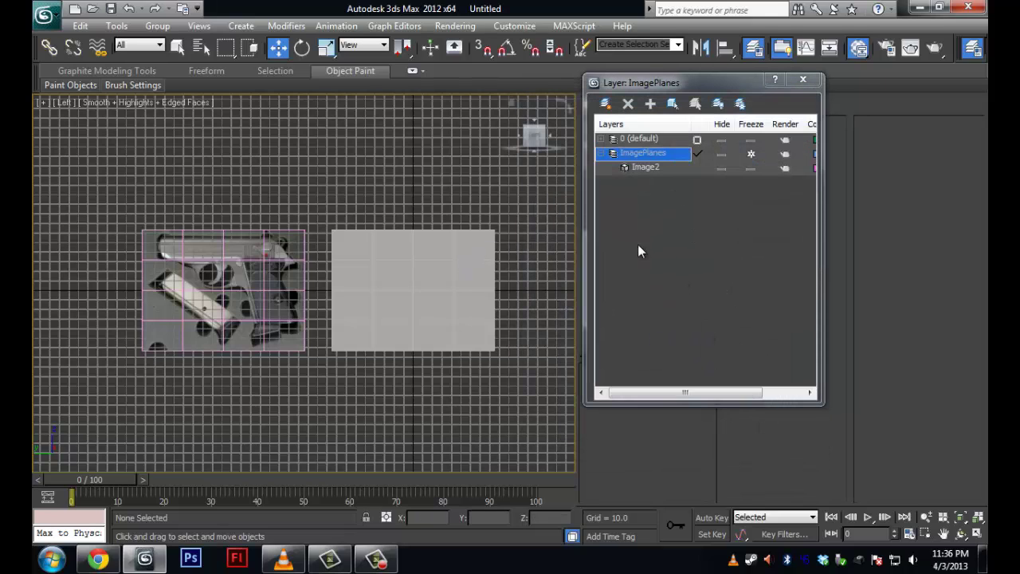
click(645, 168)
Step: Set Image2's Display Properties to By Layer, then switch the viewport to wireframe with F3
right_click(647, 169)
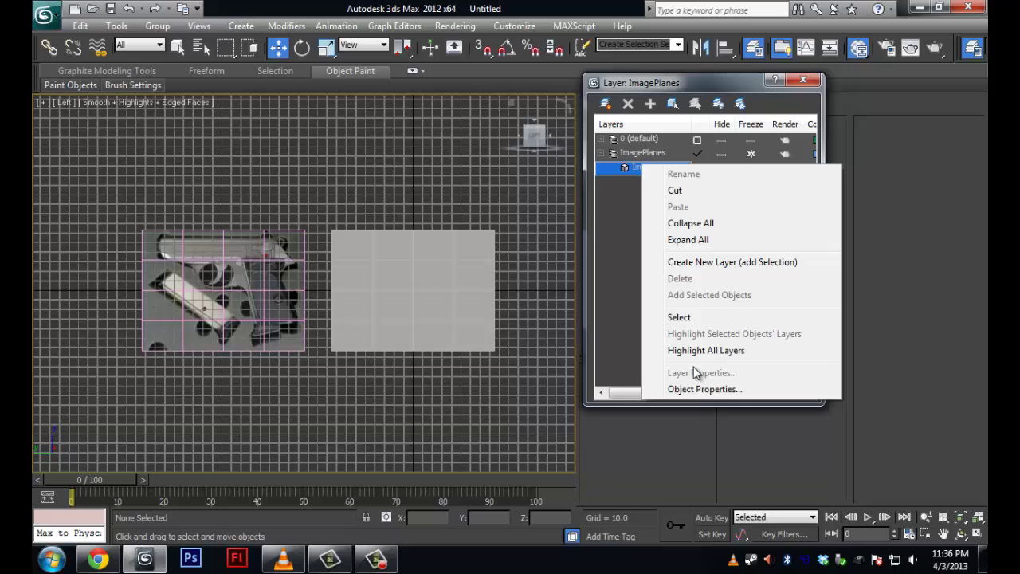
click(698, 389)
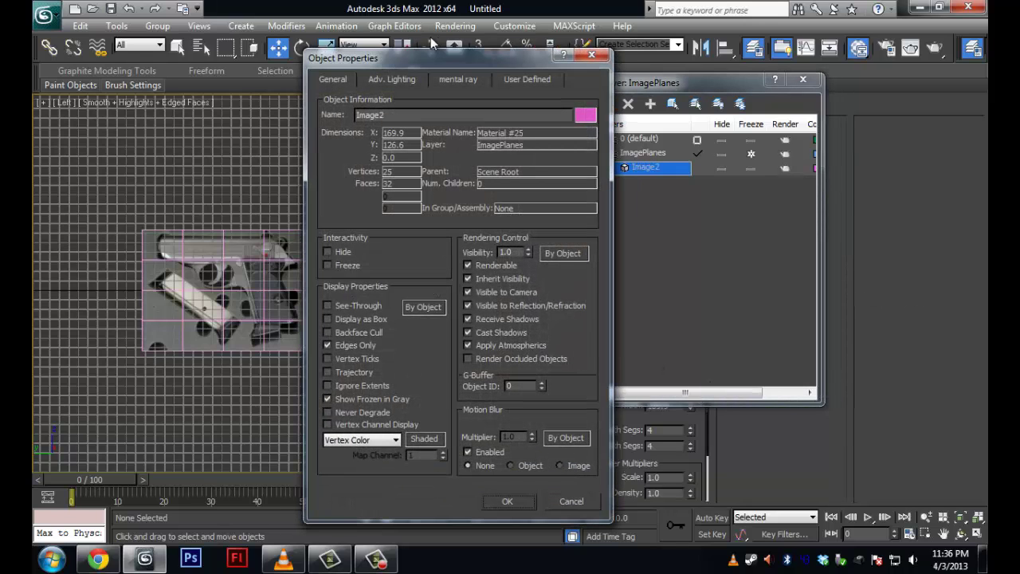
drag(453, 60, 686, 24)
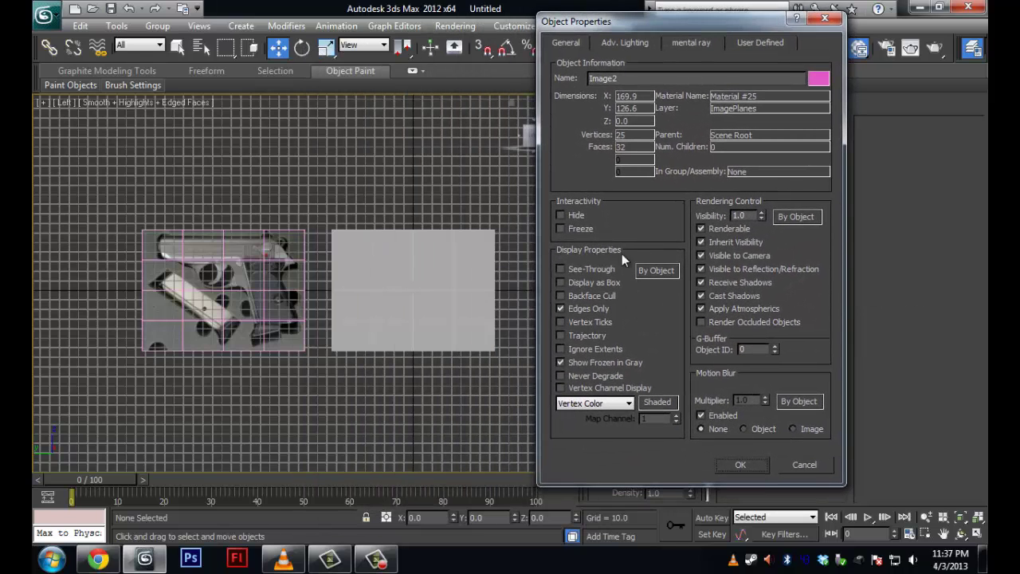
click(657, 271)
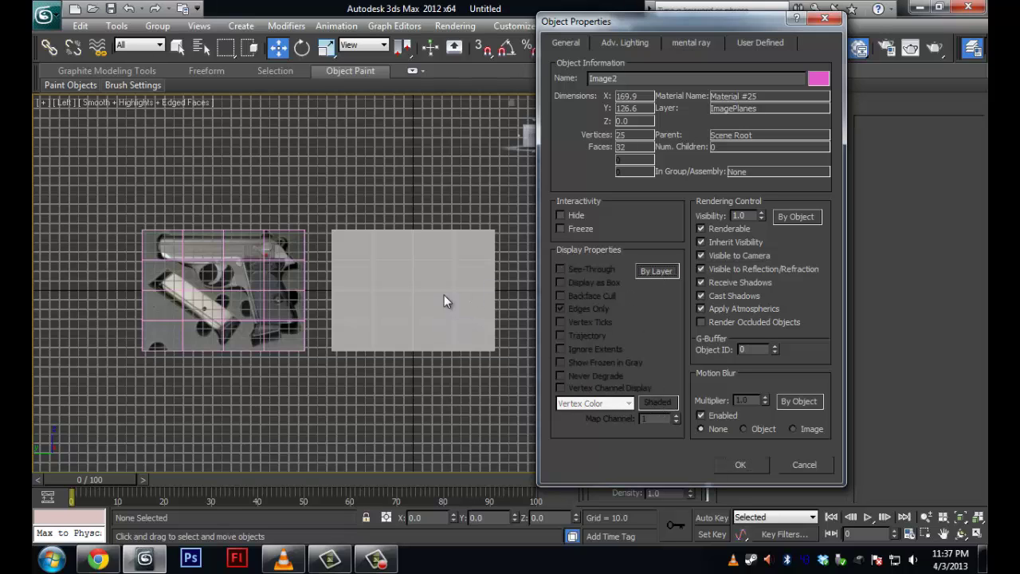
click(727, 467)
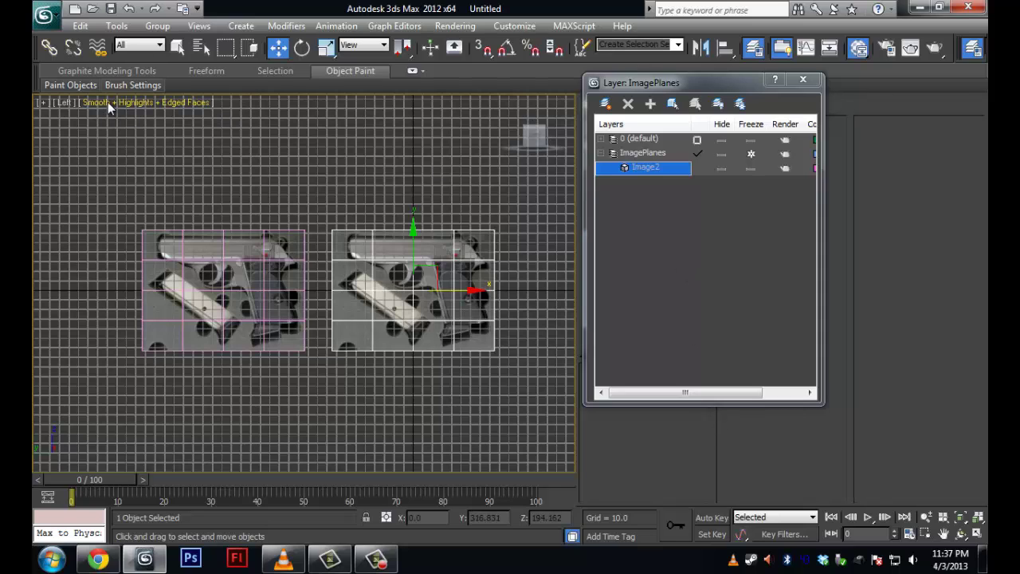
click(220, 152)
key(F3)
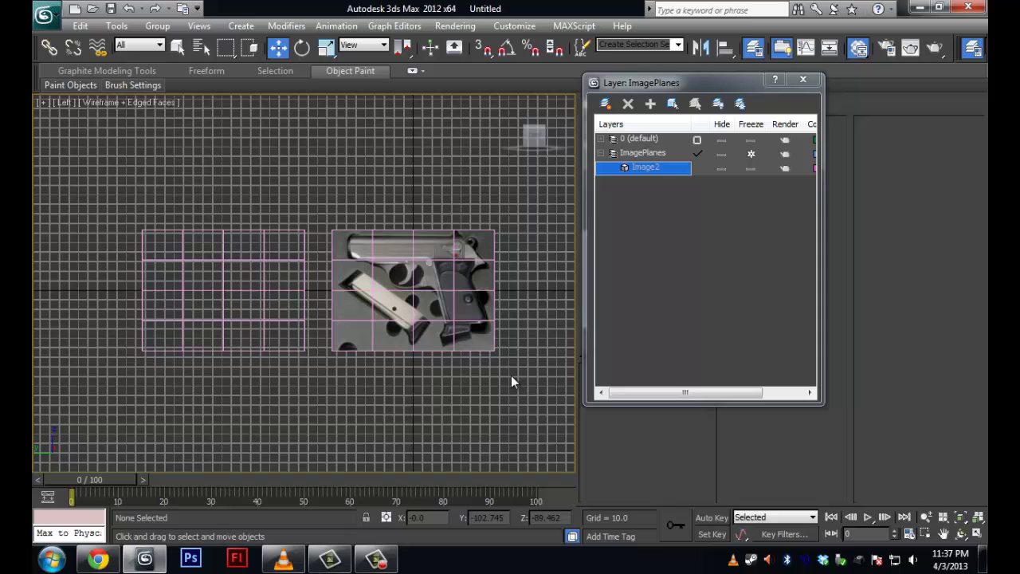
click(643, 154)
right_click(646, 157)
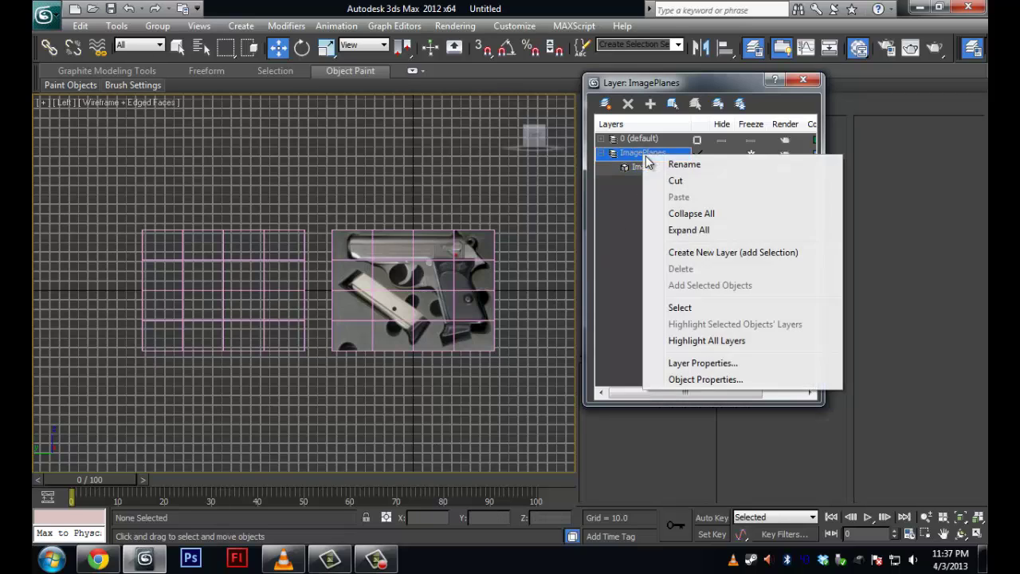
click(714, 363)
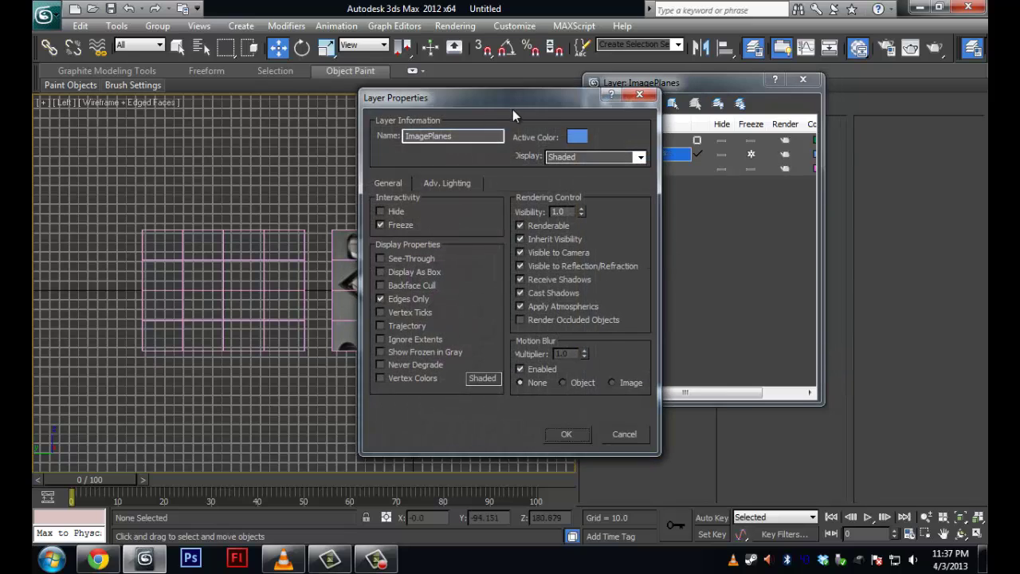
drag(518, 99, 694, 94)
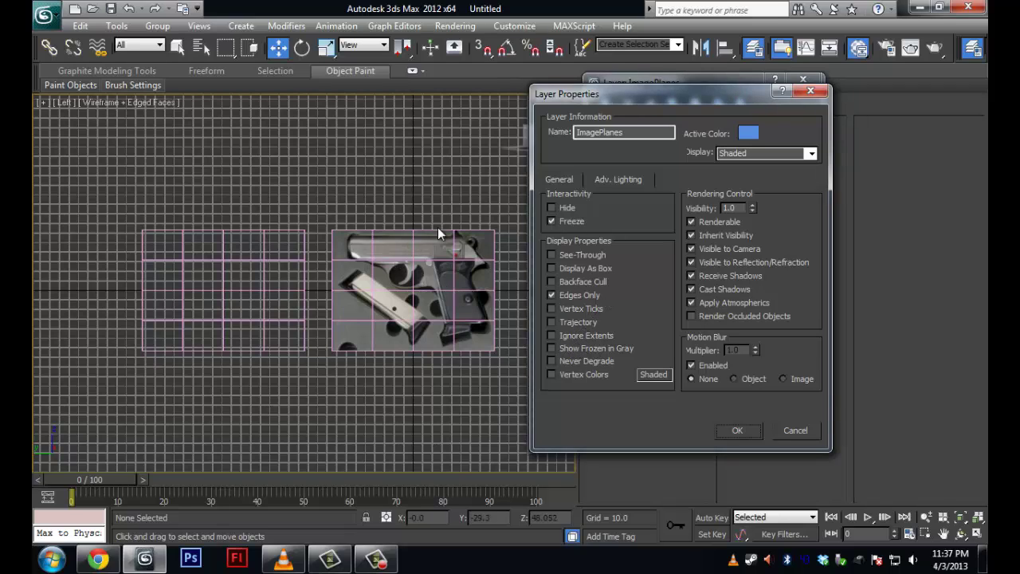
click(747, 432)
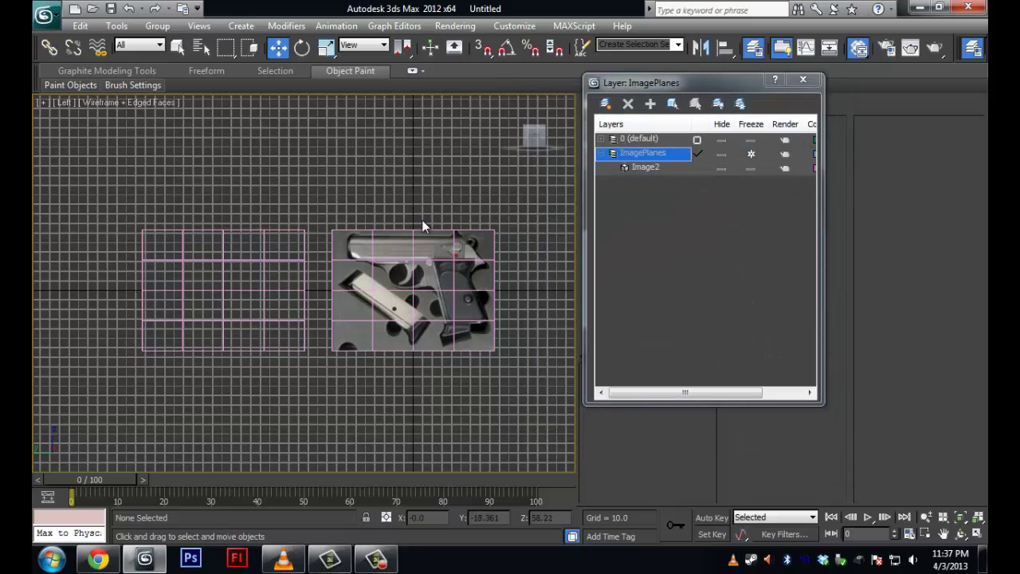
key(w)
click(375, 277)
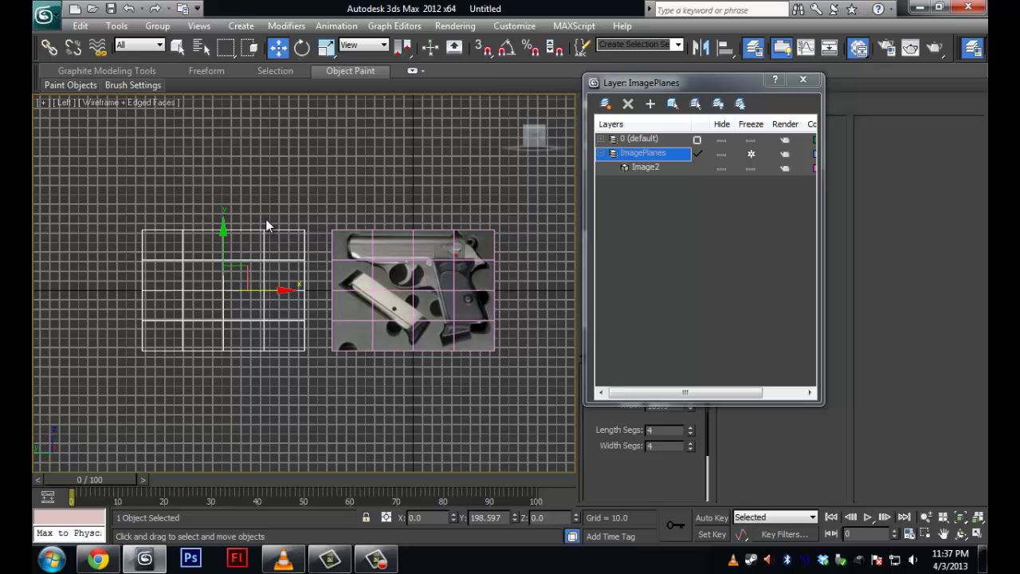
click(420, 247)
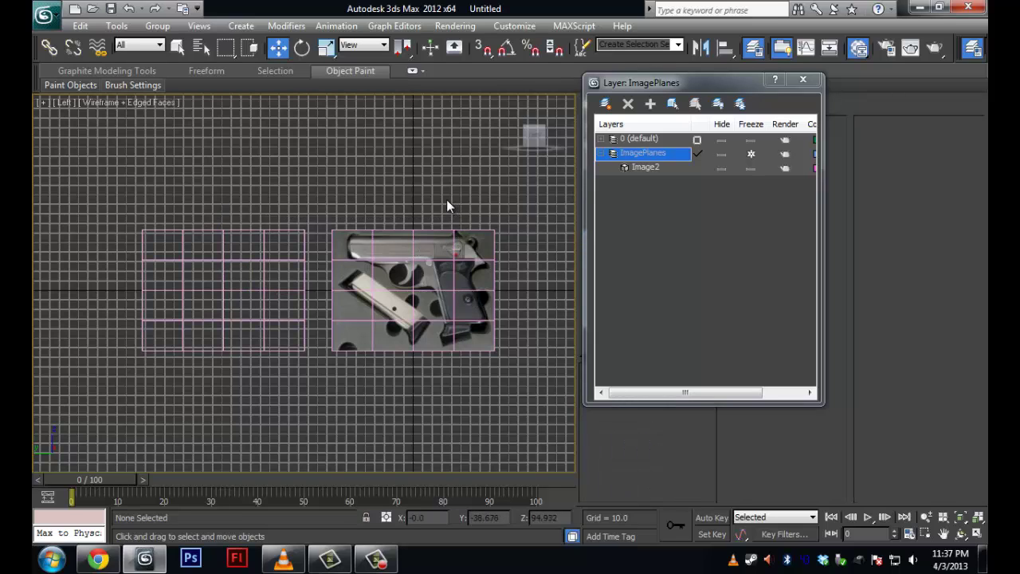
drag(361, 183, 443, 233)
right_click(646, 162)
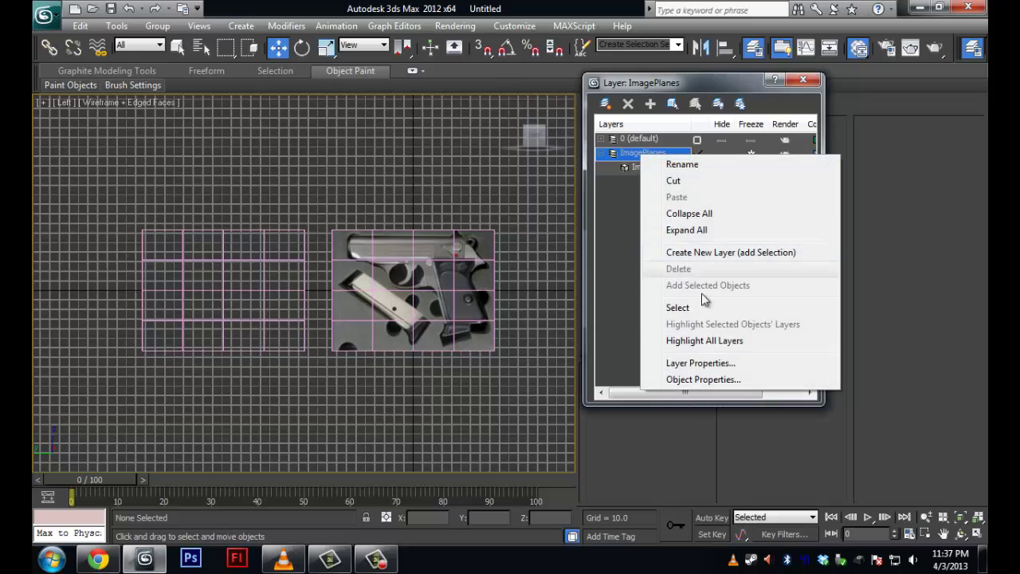
click(706, 367)
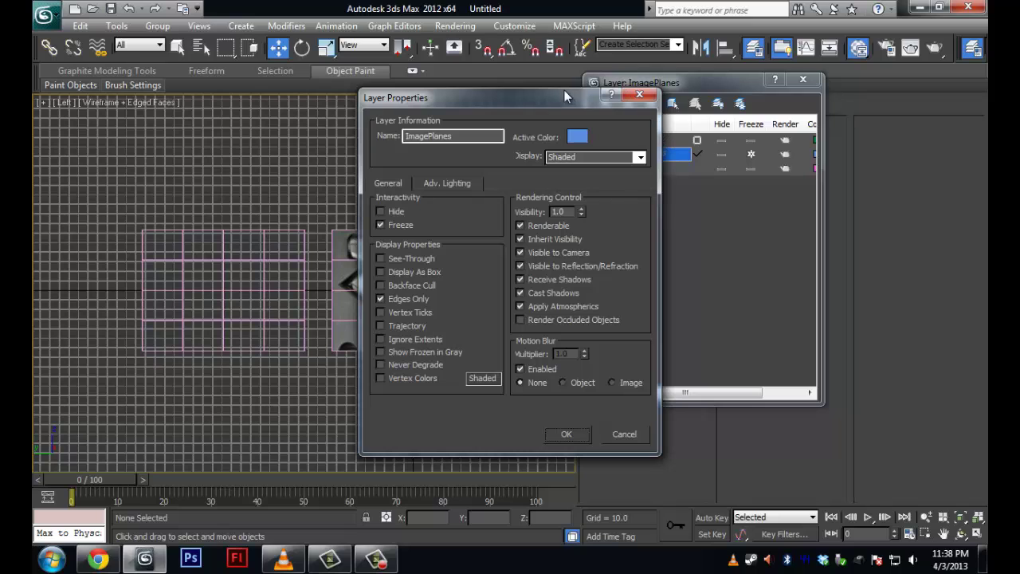
drag(562, 102, 661, 110)
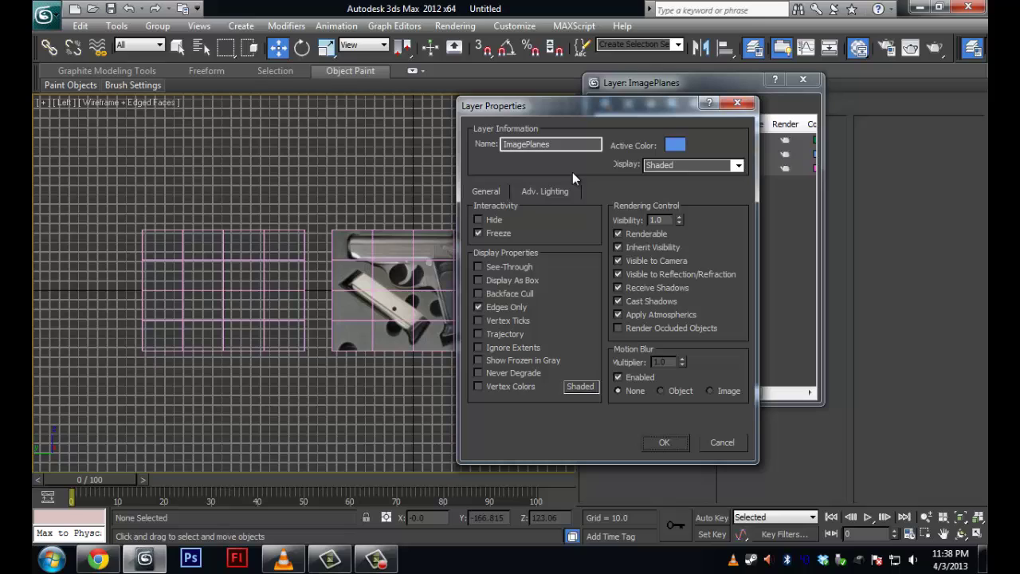
click(664, 443)
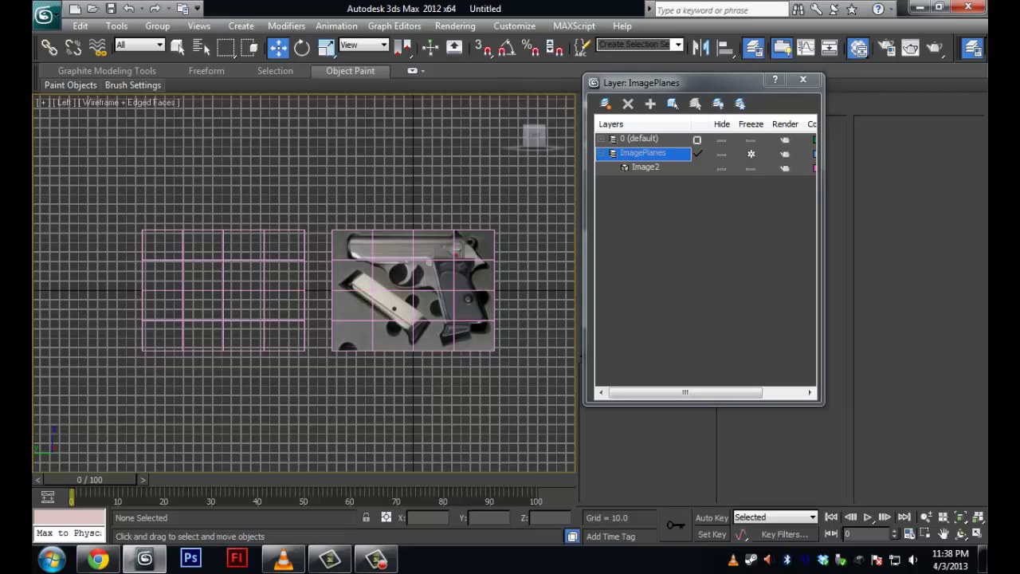